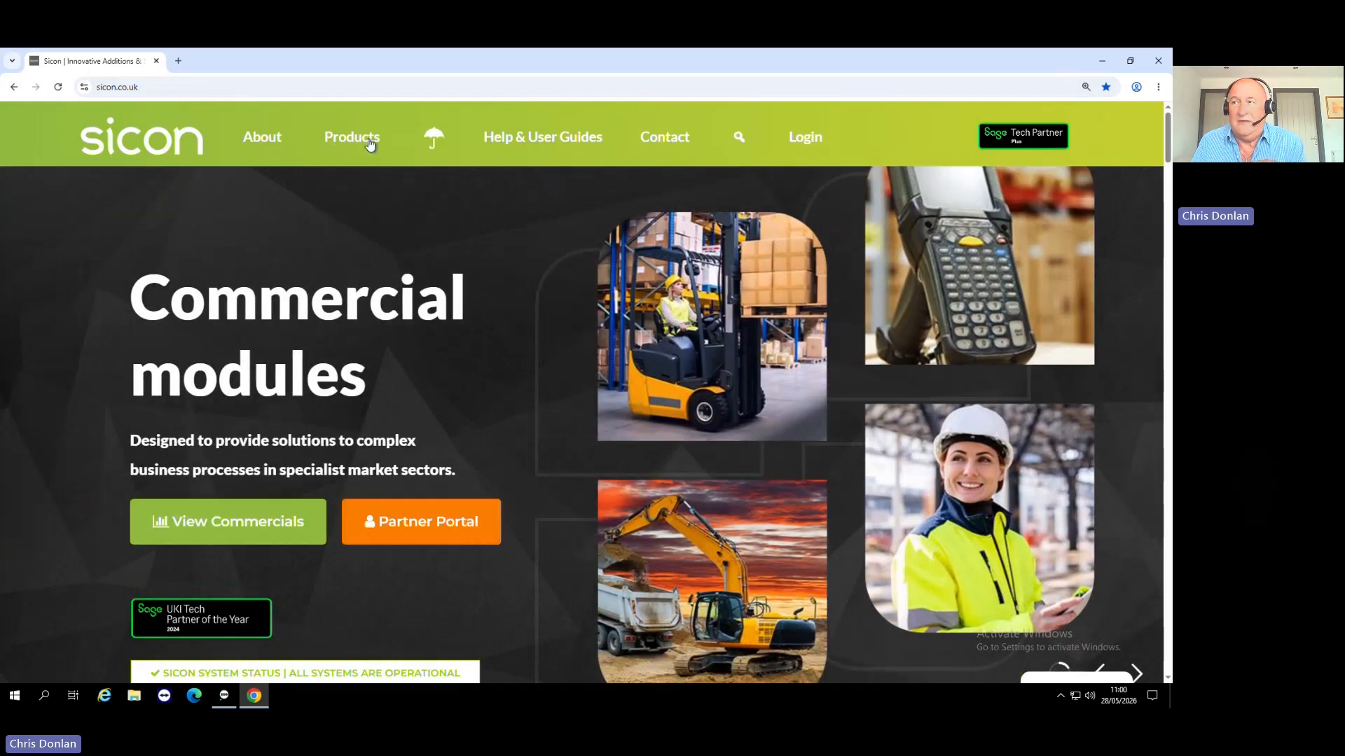
Step: Switch from the Sicon website to Sage 200 and view the Sicon Cash Flow settings, closing them without changes
click(362, 144)
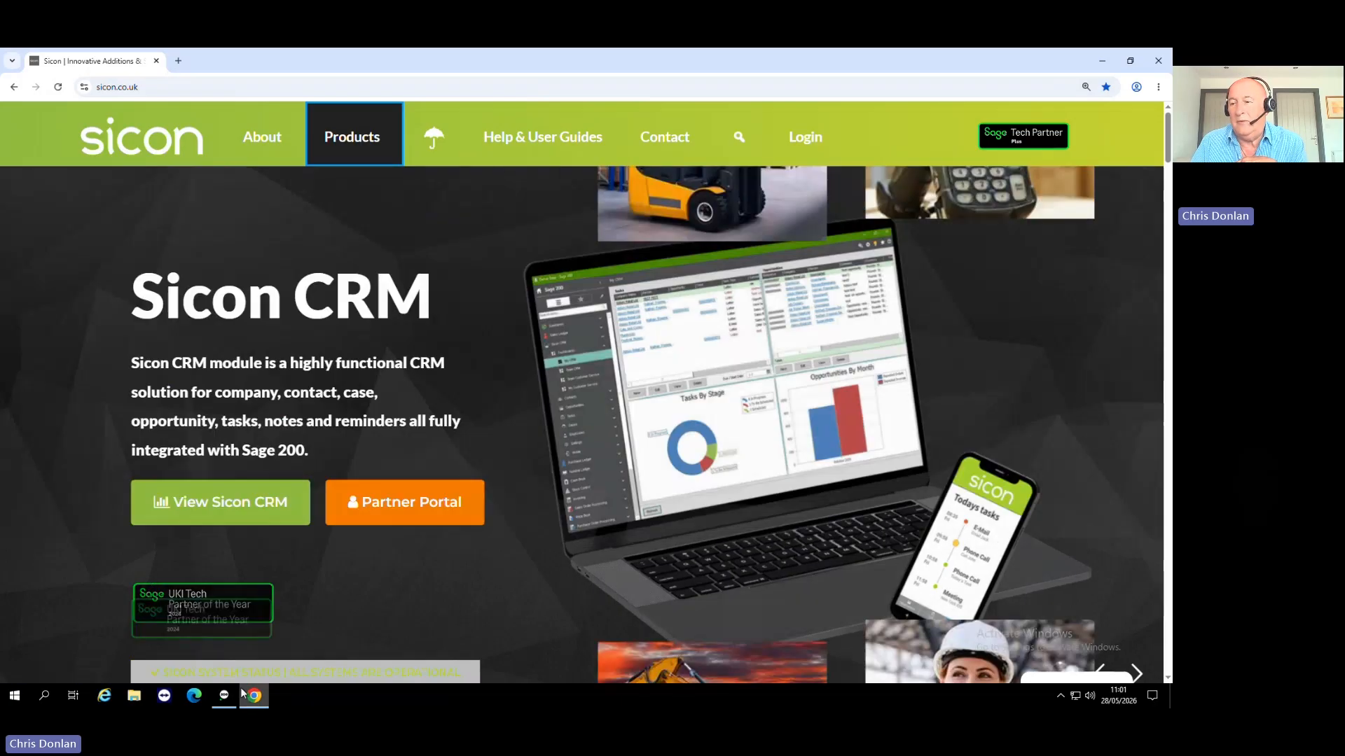
click(225, 695)
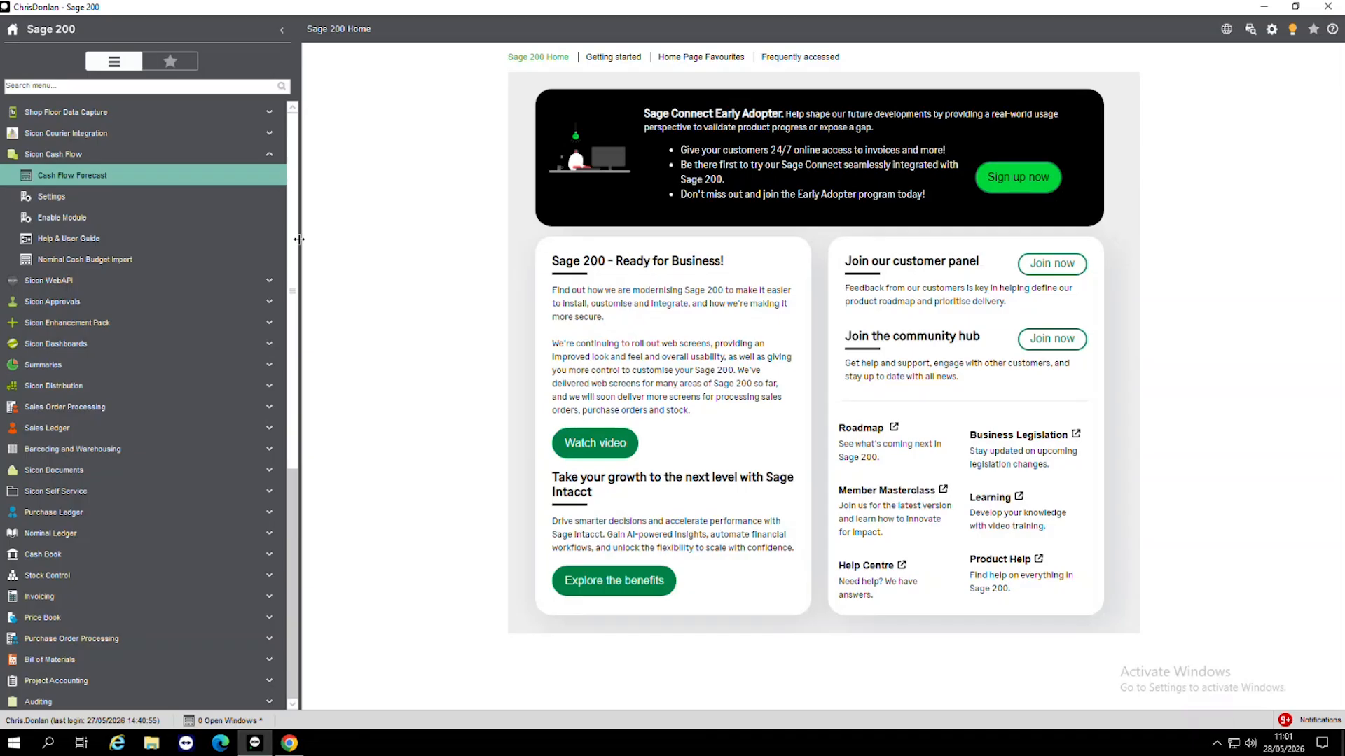
scroll(294, 293, down, 1)
scroll(294, 293, down, 4)
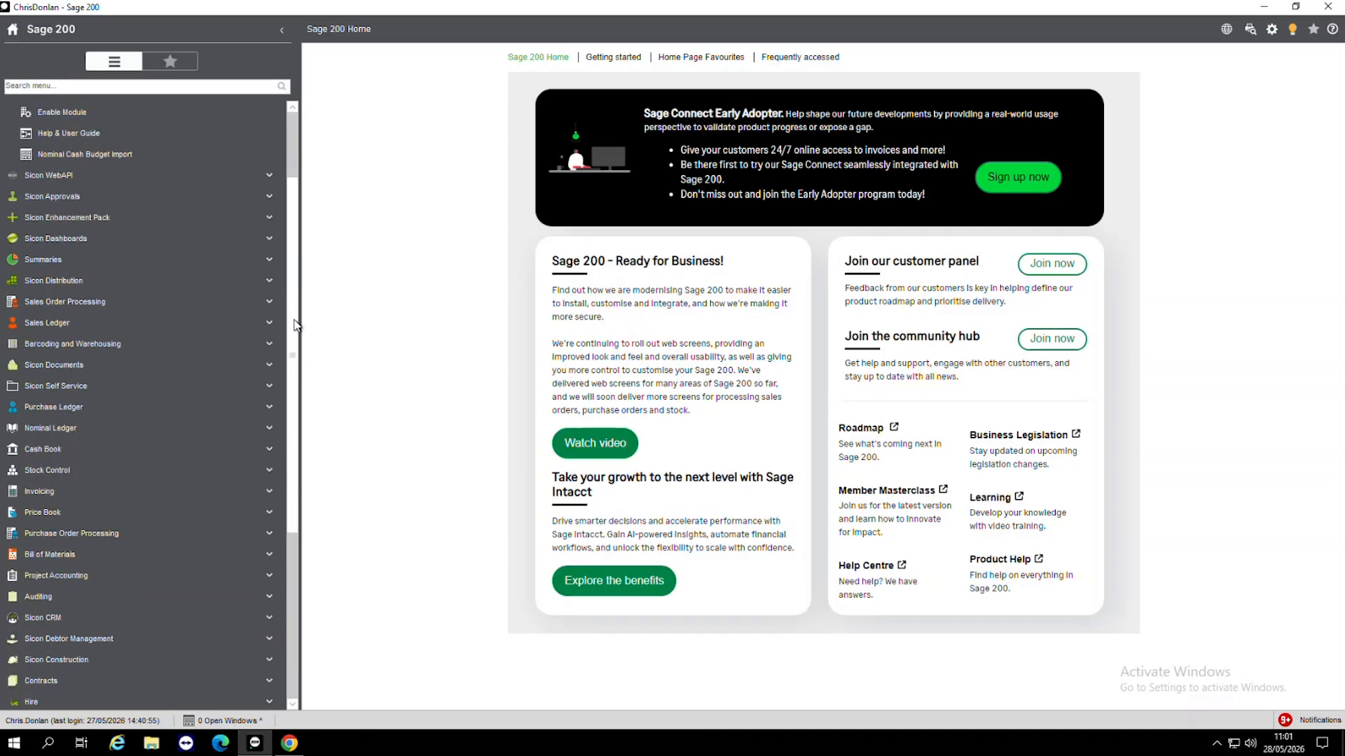
scroll(294, 325, up, 5)
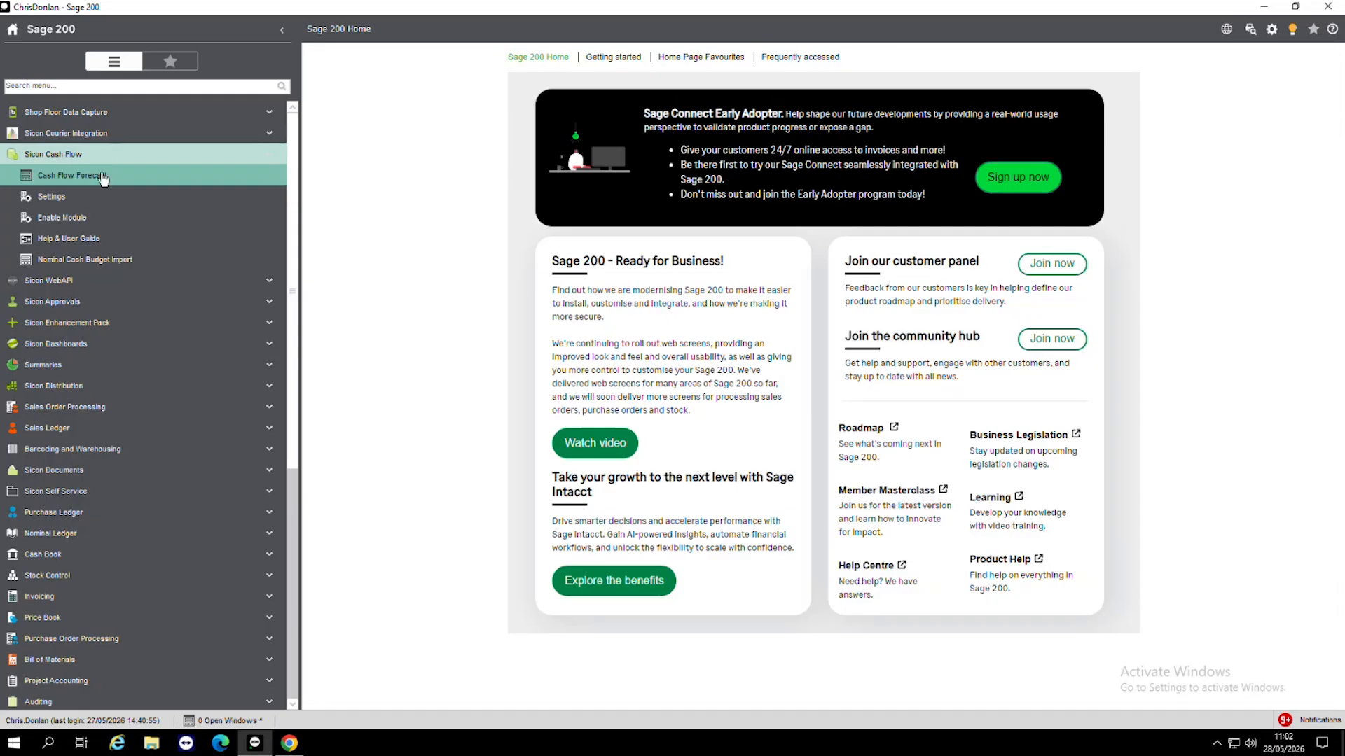
click(60, 198)
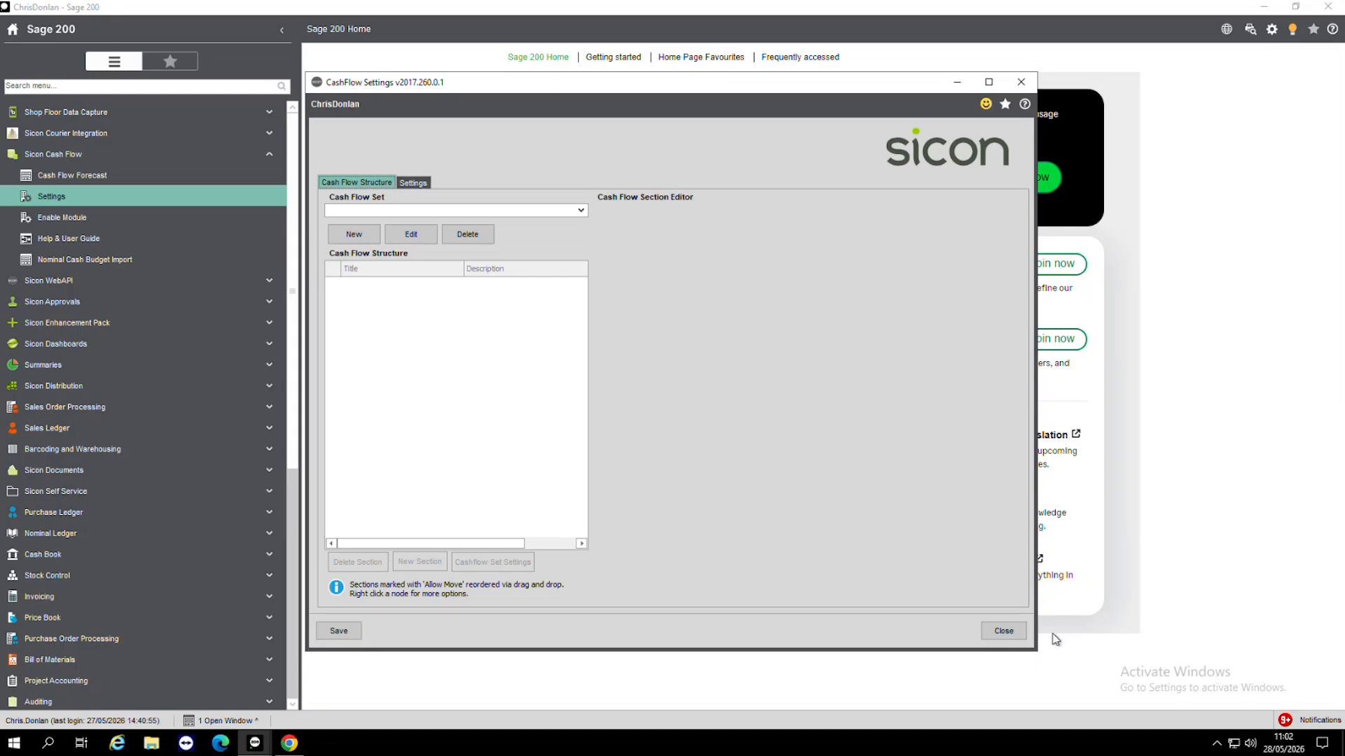
click(1003, 631)
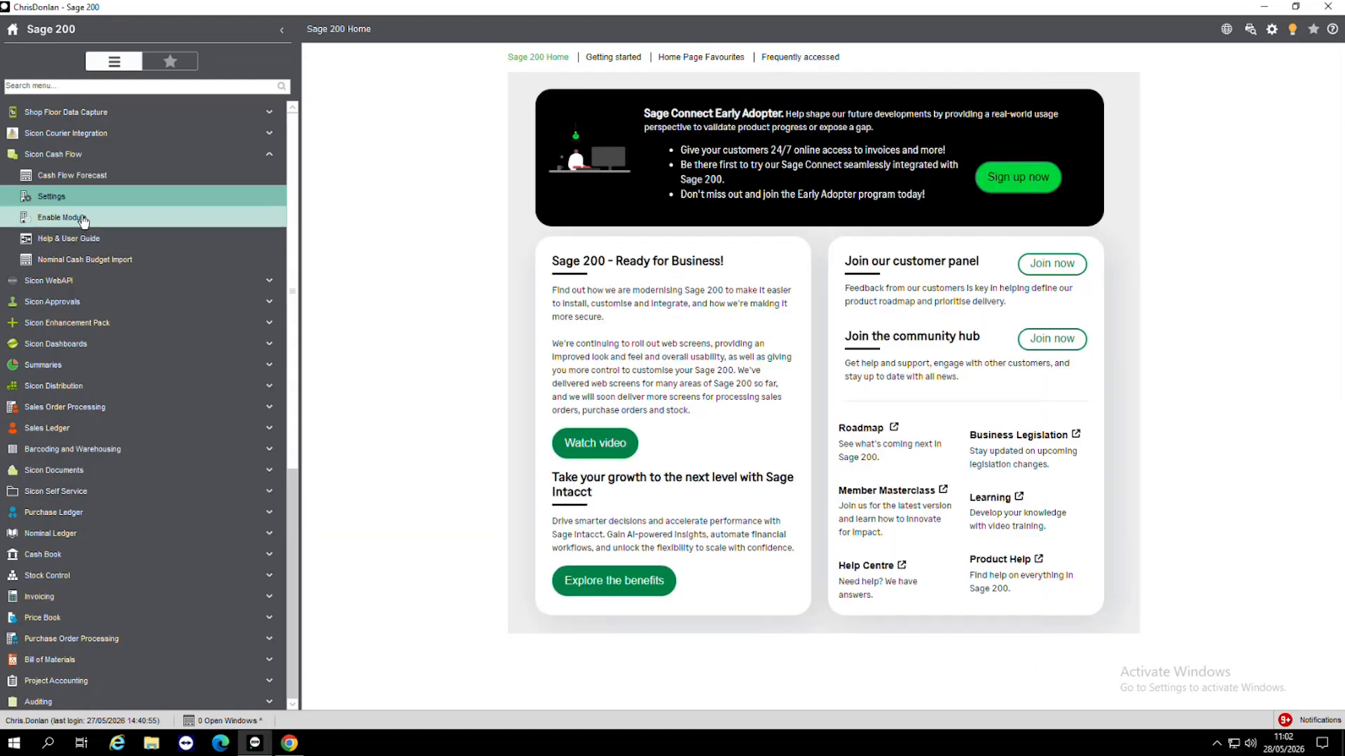
Step: Open the Sicon Cash Flow forecast and load the Default Forecast cash flow set
click(74, 176)
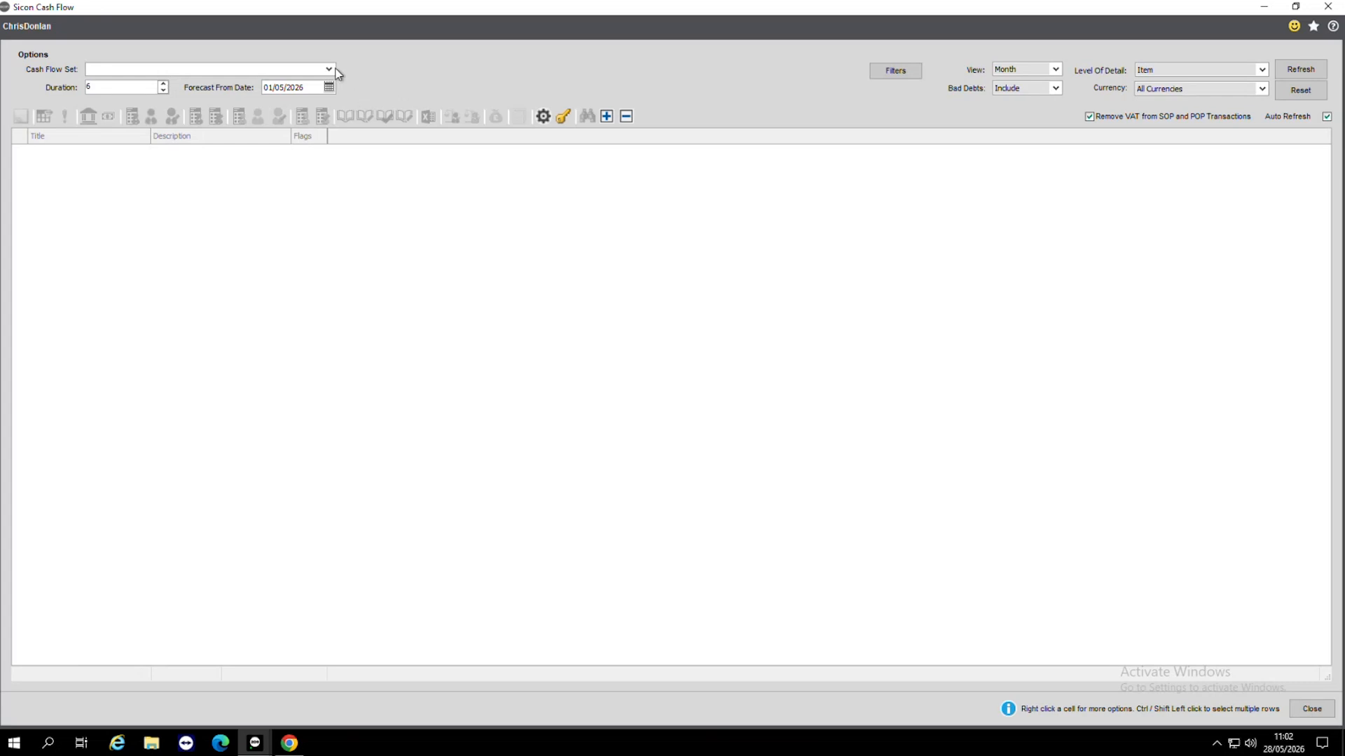
click(329, 69)
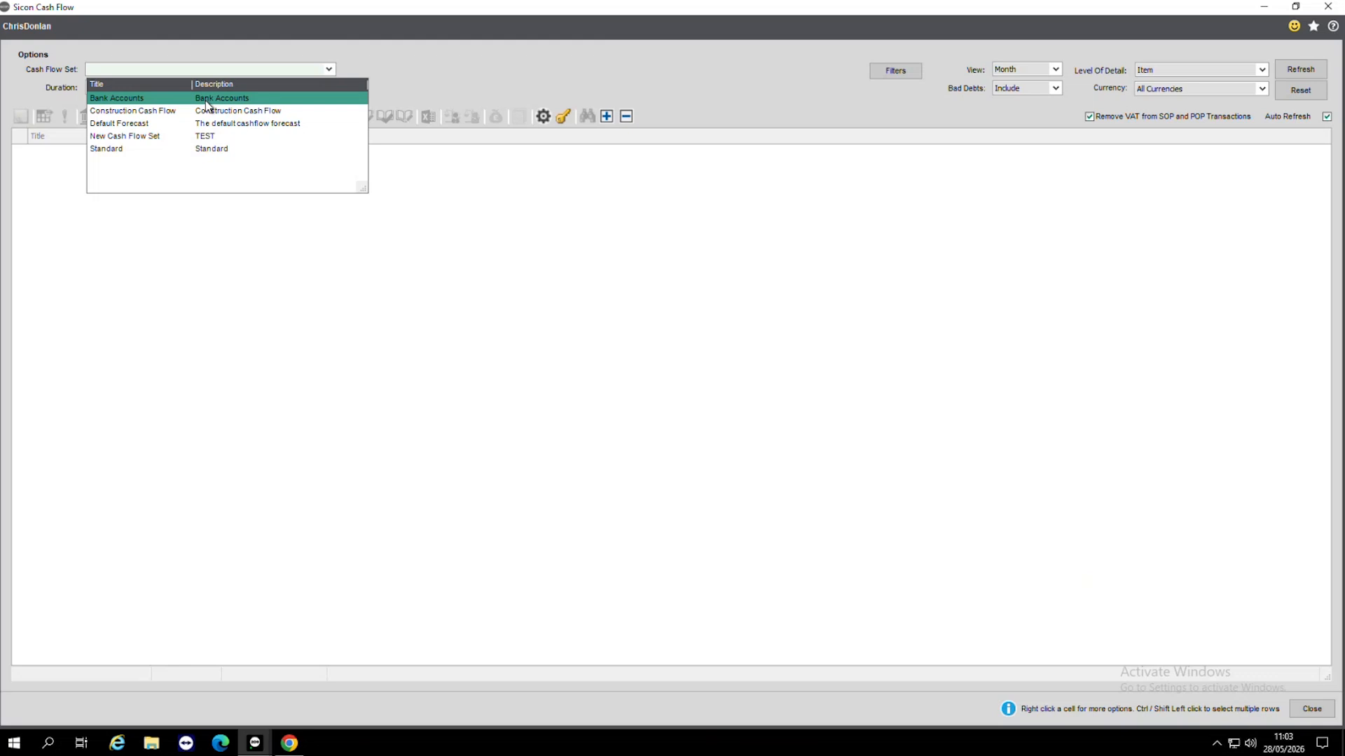
click(234, 124)
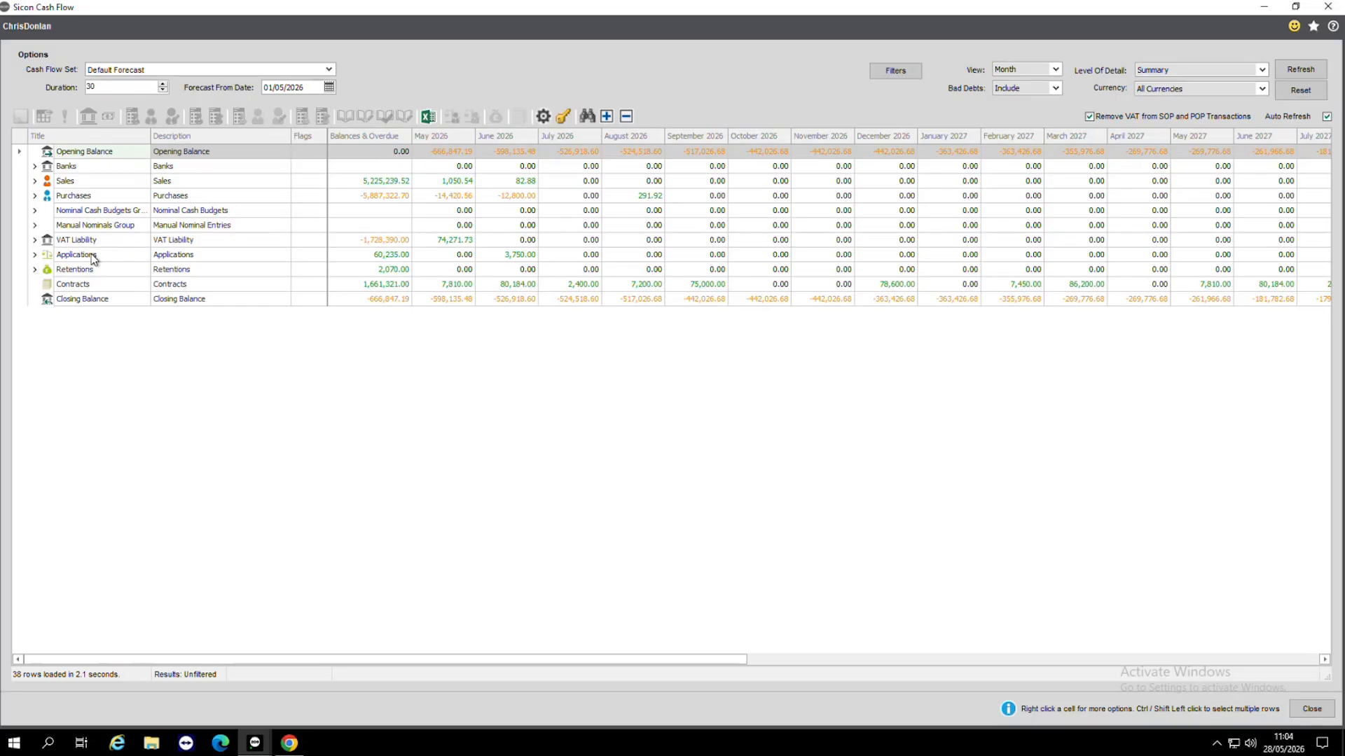
Step: Set the forecast's start date to 01/04/2026
mouse_move(410, 257)
mouse_move(375, 291)
mouse_move(914, 291)
click(331, 89)
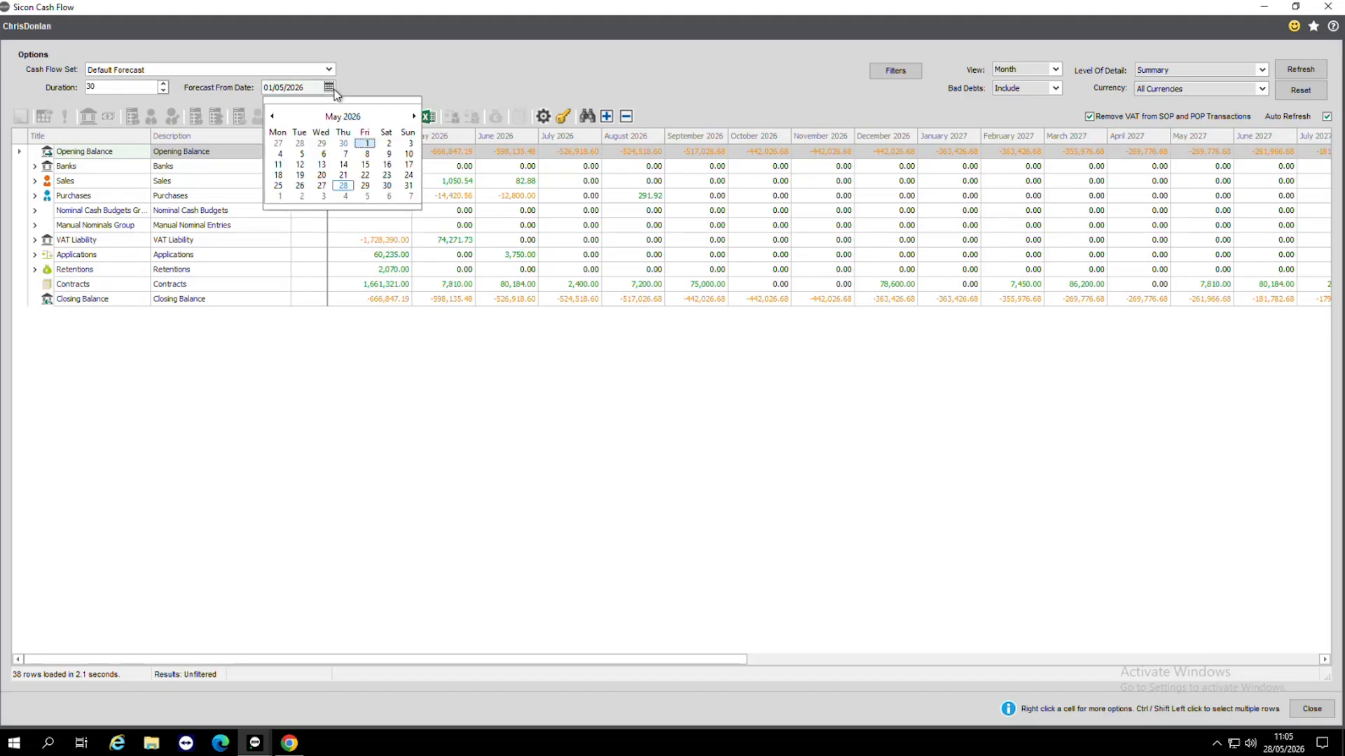
click(271, 117)
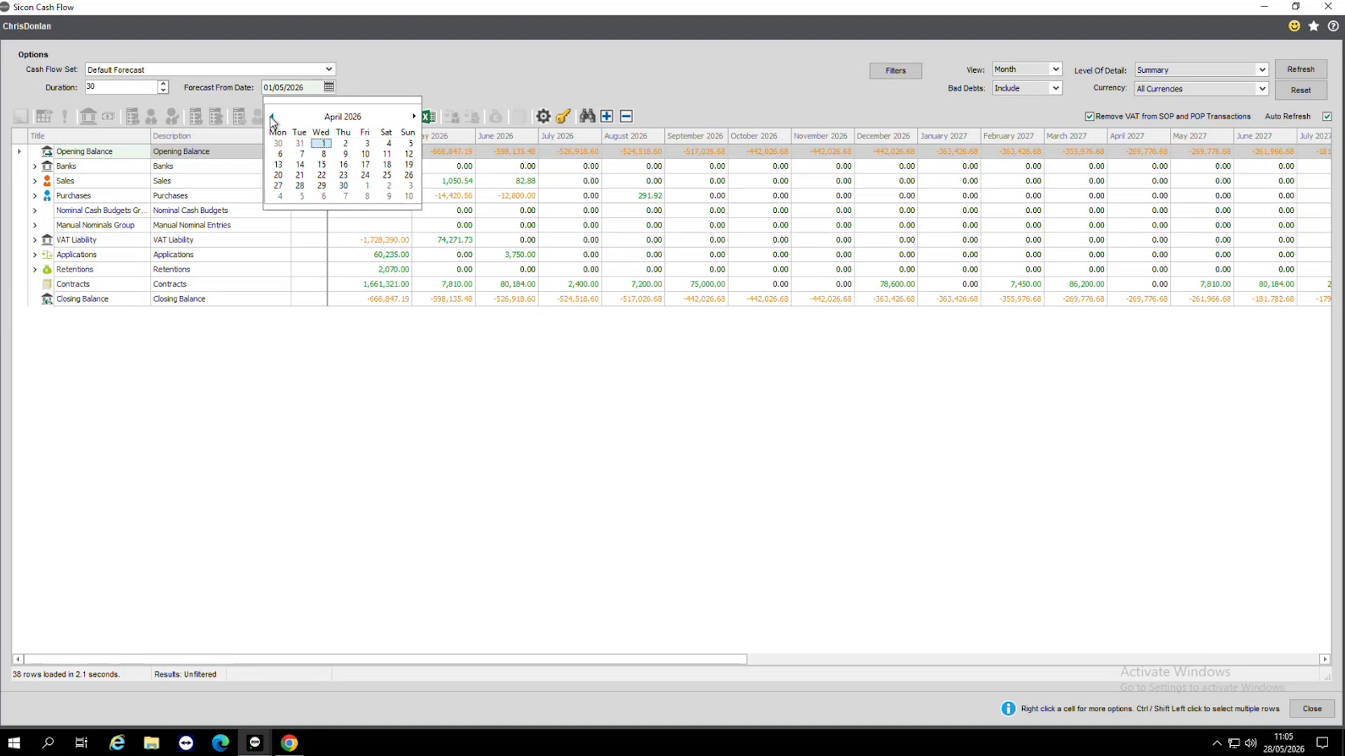
click(325, 144)
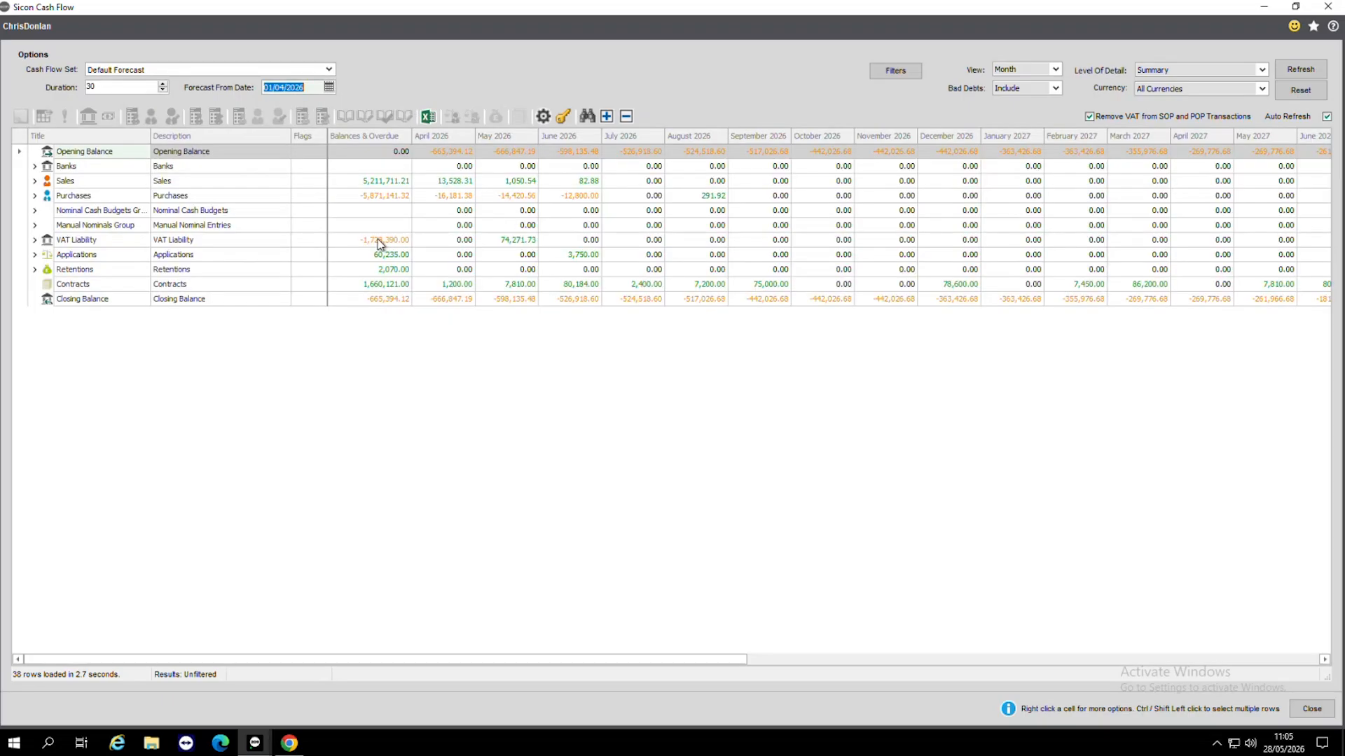
Step: Check the available view periods, leaving Month selected, and set the forecast's level of detail to Account
mouse_move(468, 189)
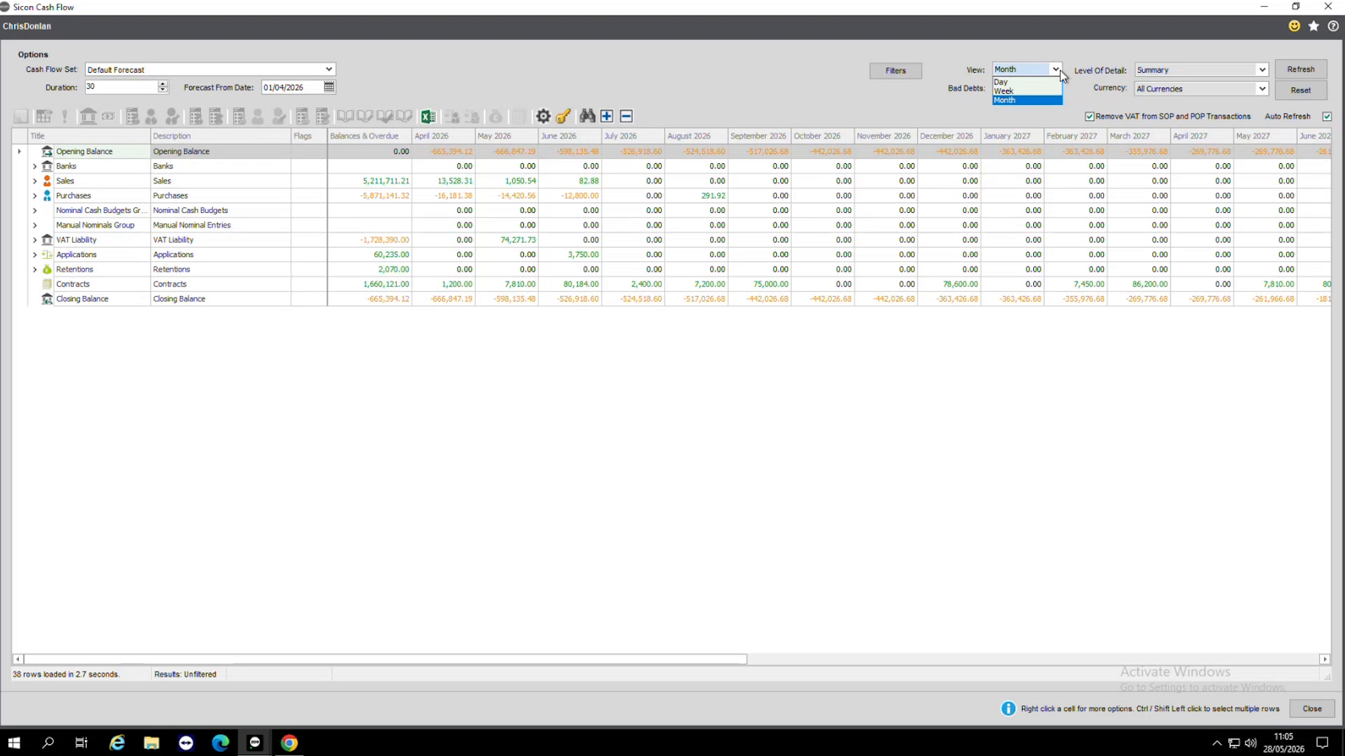
click(925, 109)
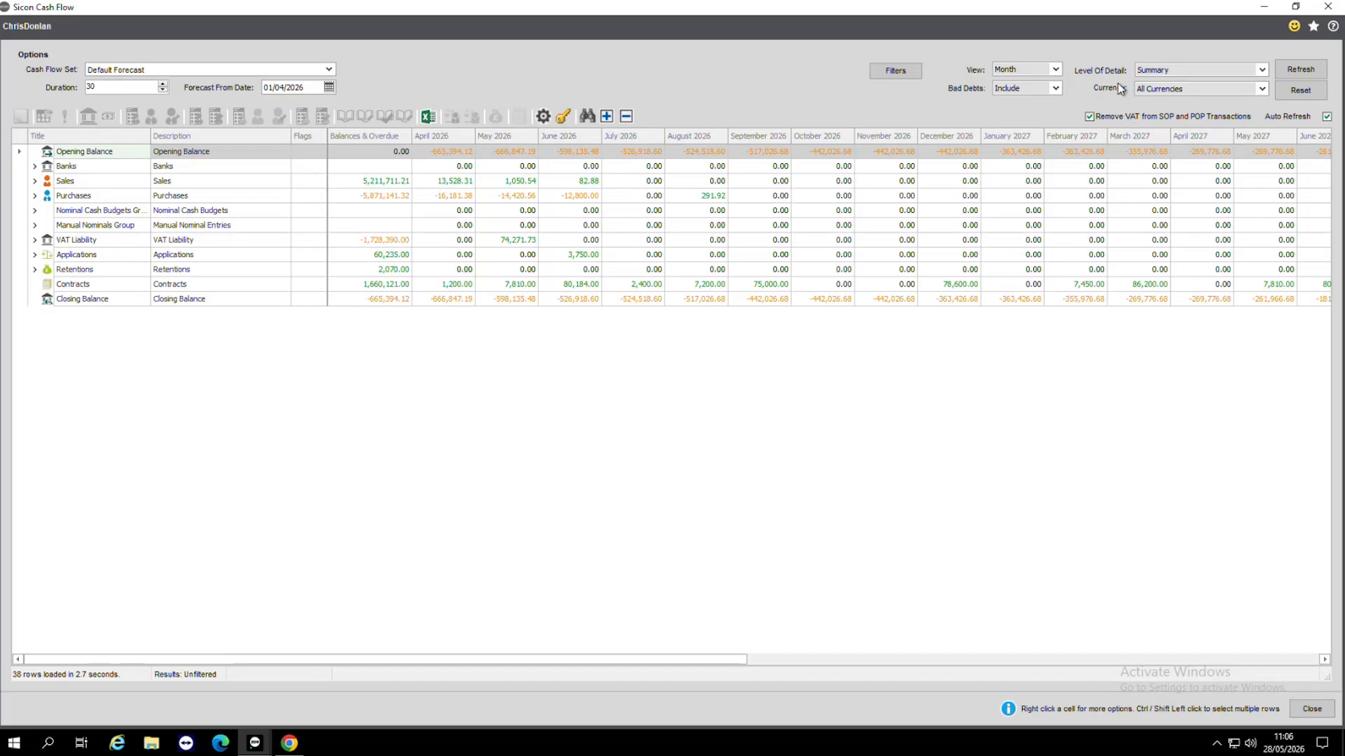
click(1262, 70)
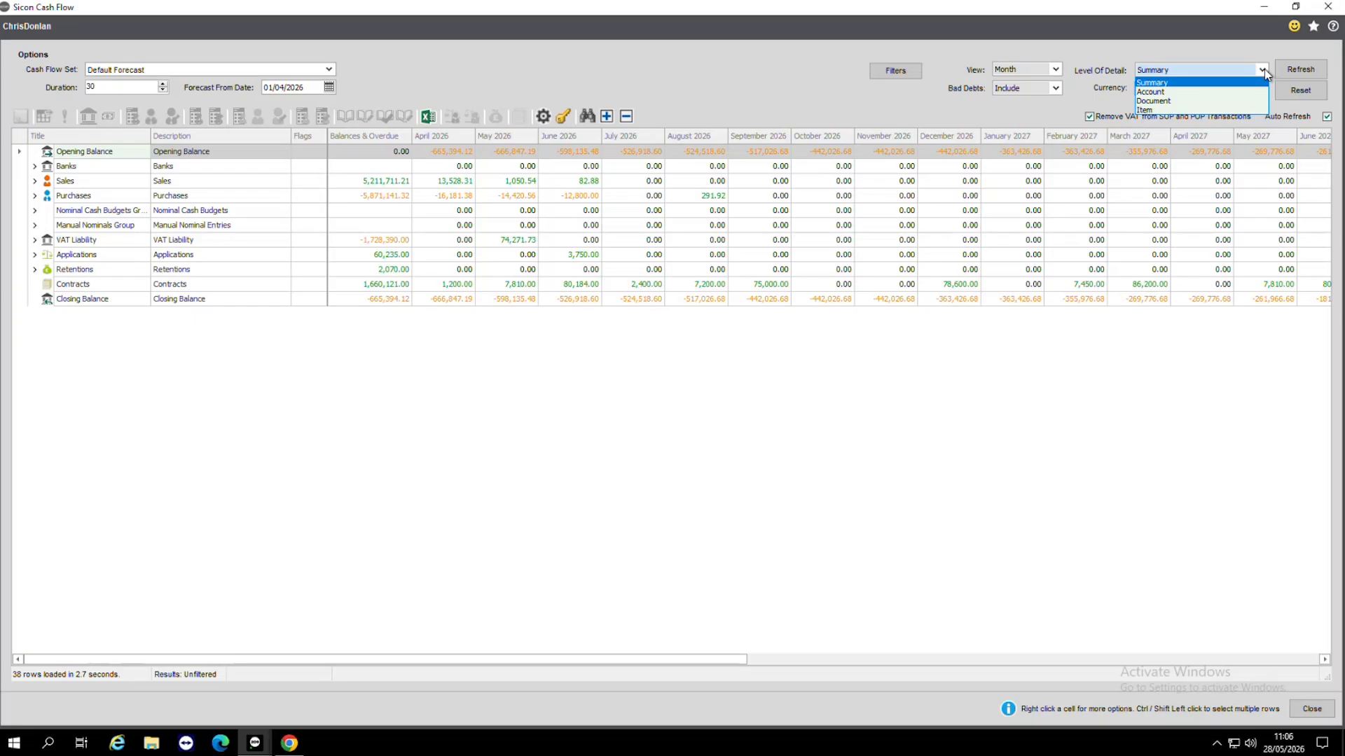
click(1149, 92)
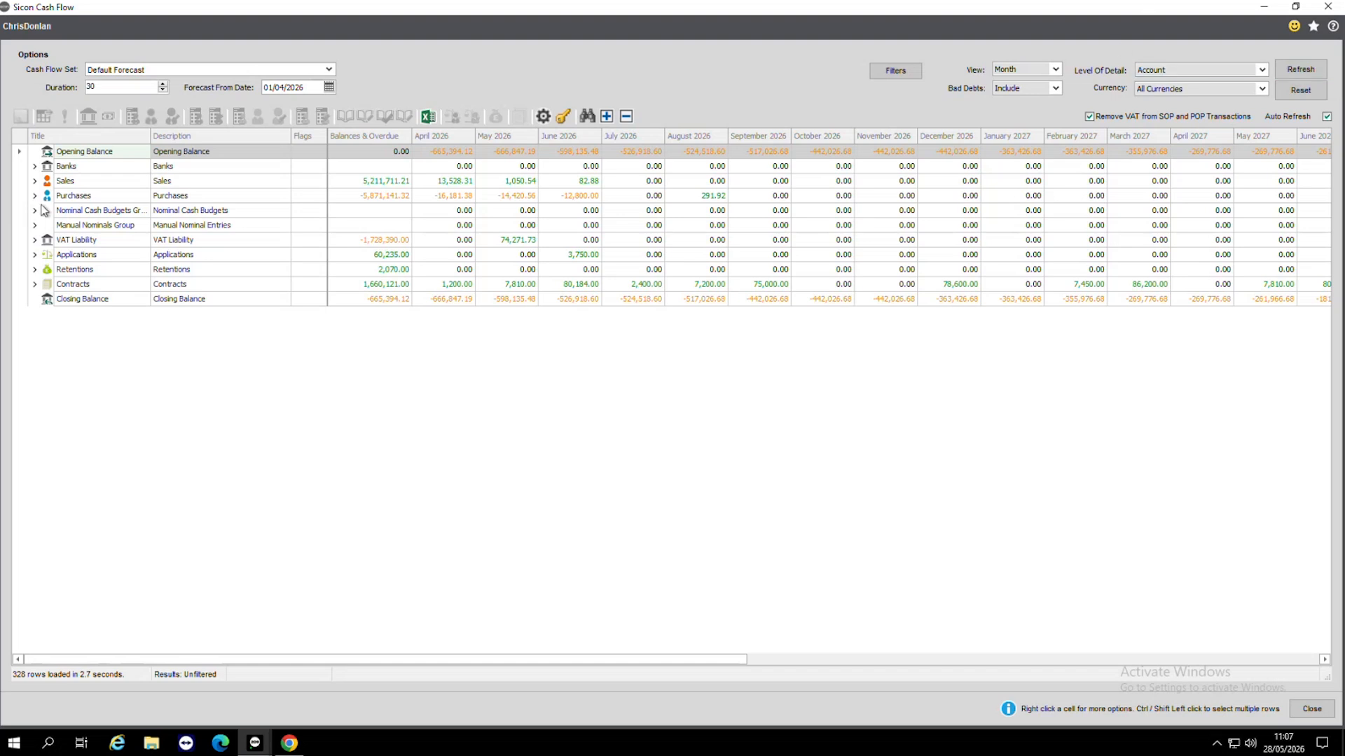
Step: Expand the Sales group, examine the customer accounts under Sales Ledger, and collapse Sales Ledger again
click(34, 181)
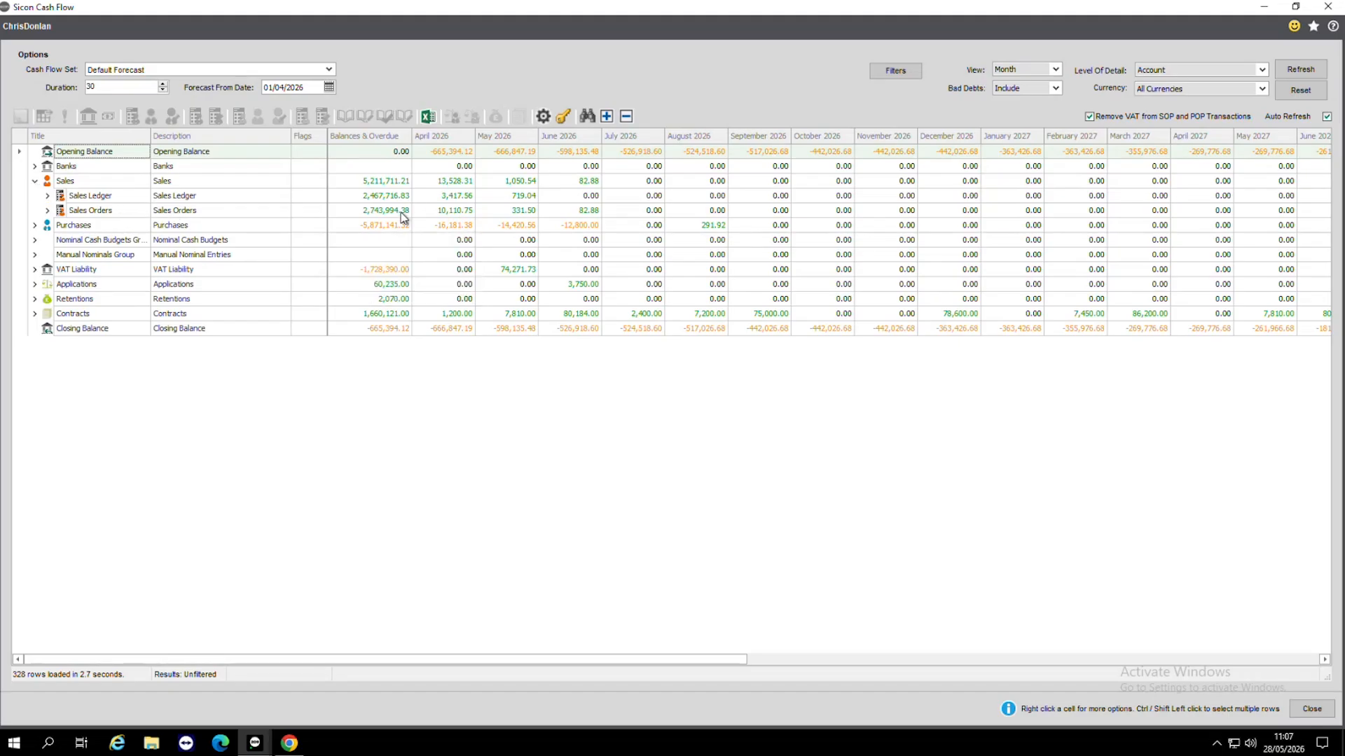
click(49, 197)
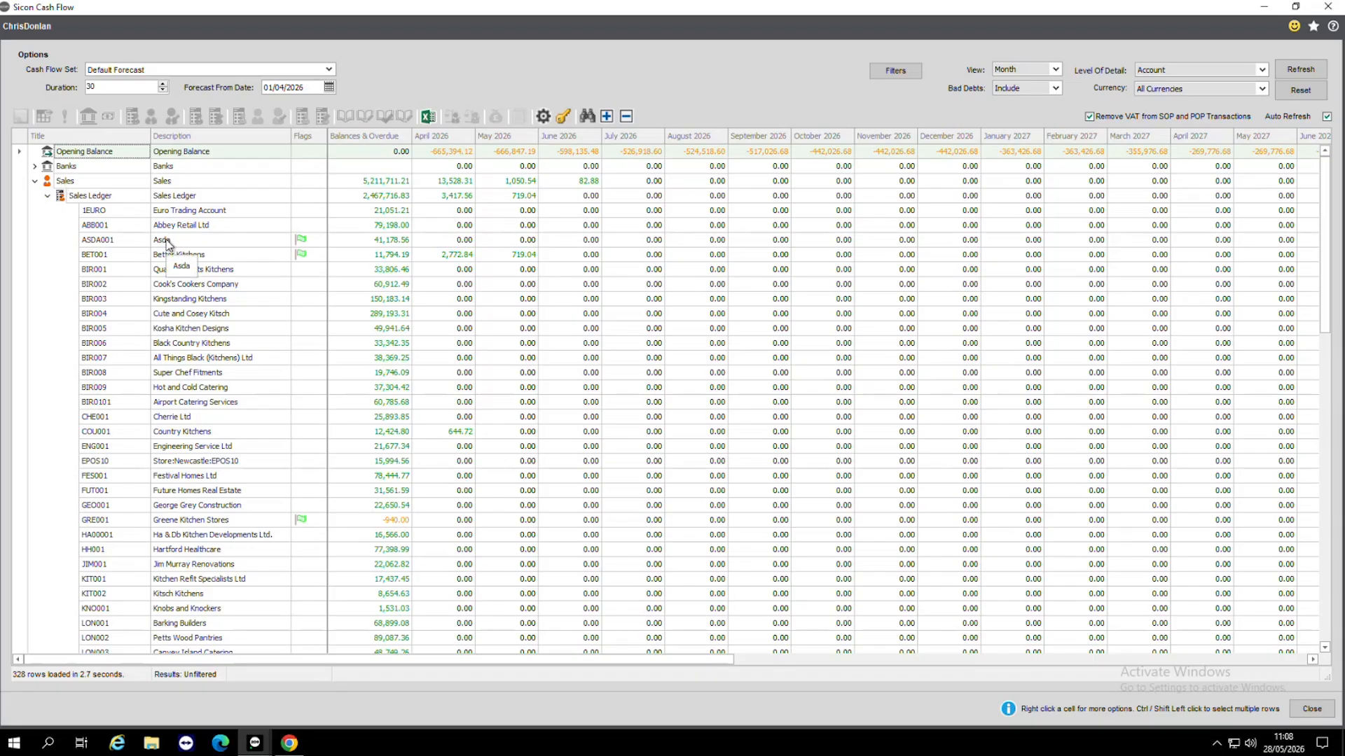
scroll(167, 241, down, 1)
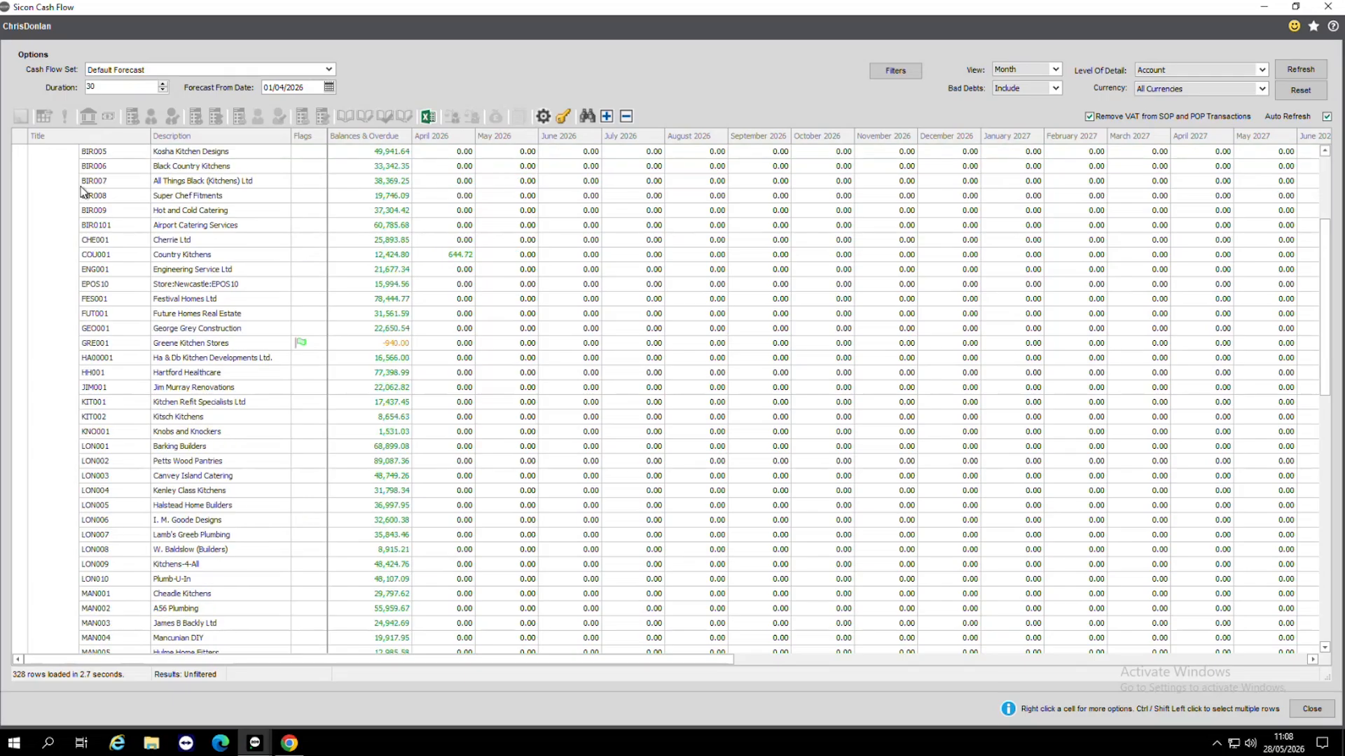
scroll(141, 301, up, 1)
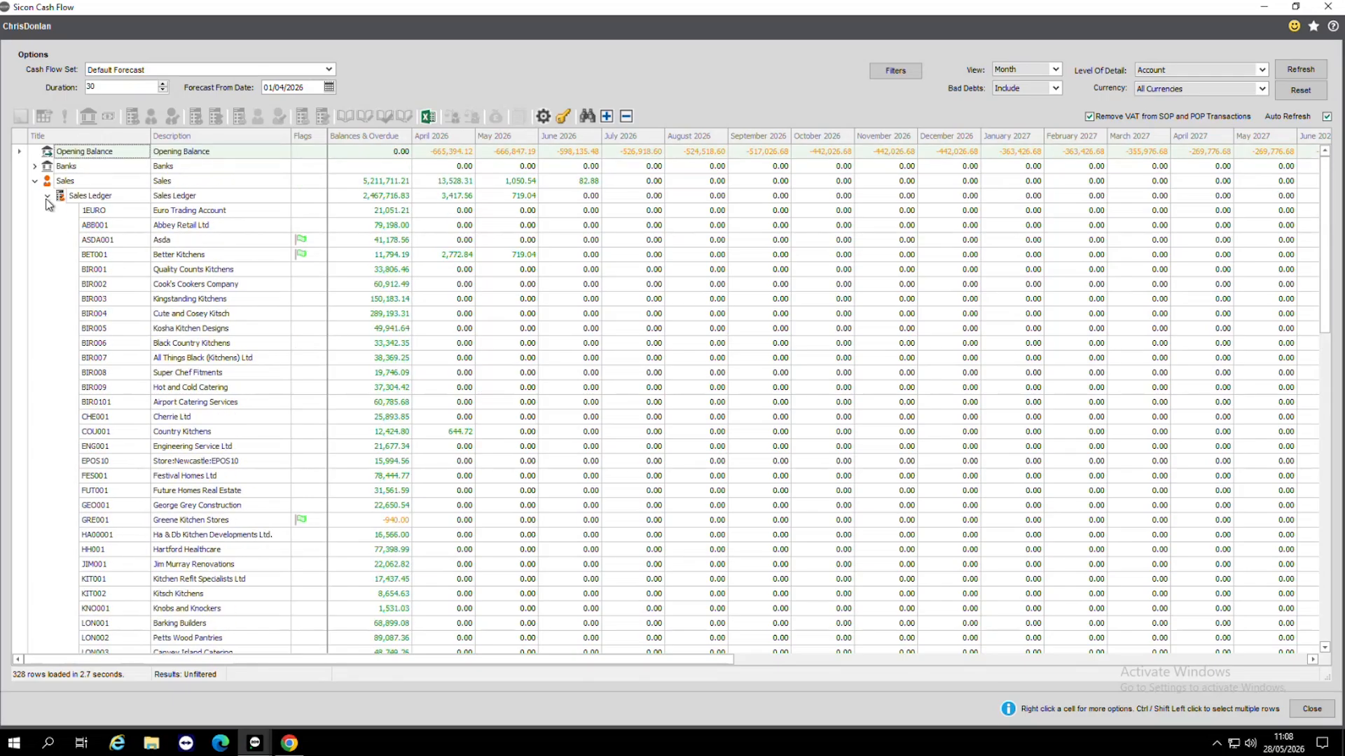
click(47, 197)
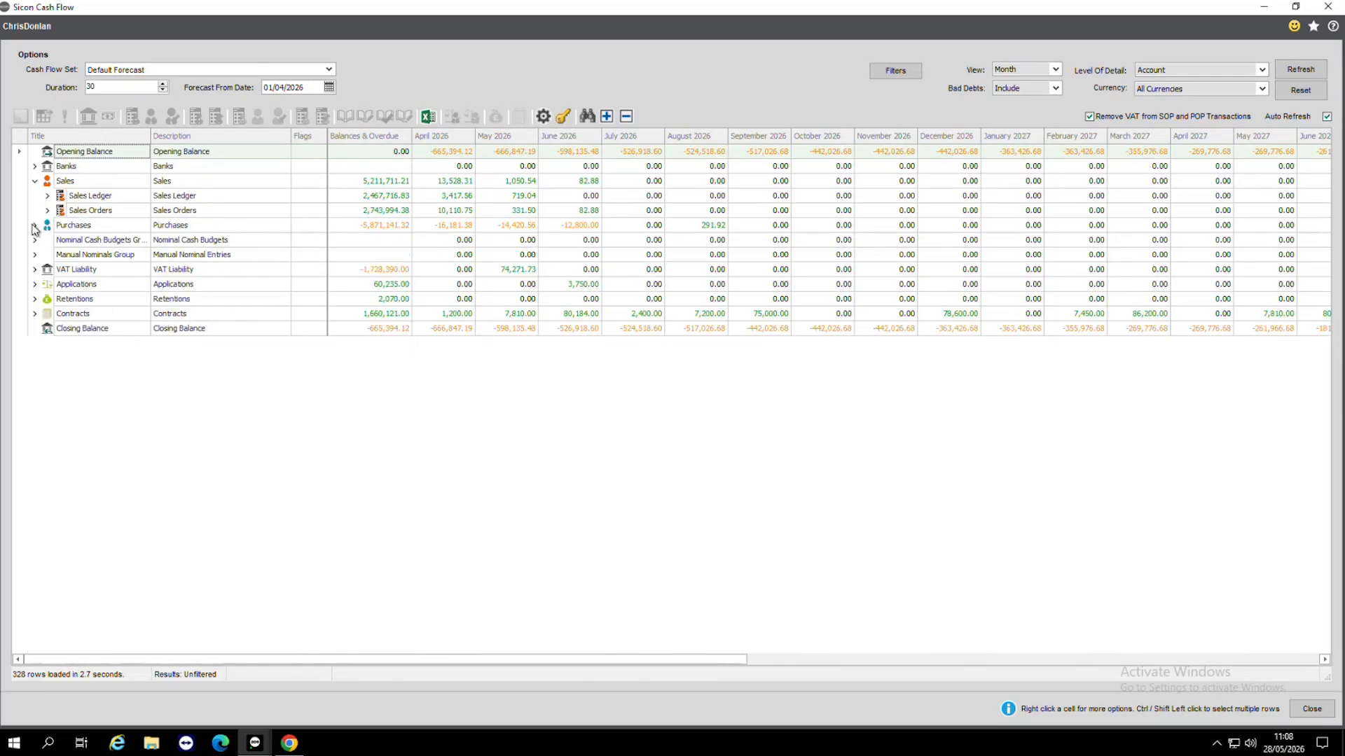
Step: Expand the Purchases group, view the supplier accounts under Purchase Ledger, and collapse Purchase Ledger again
click(34, 225)
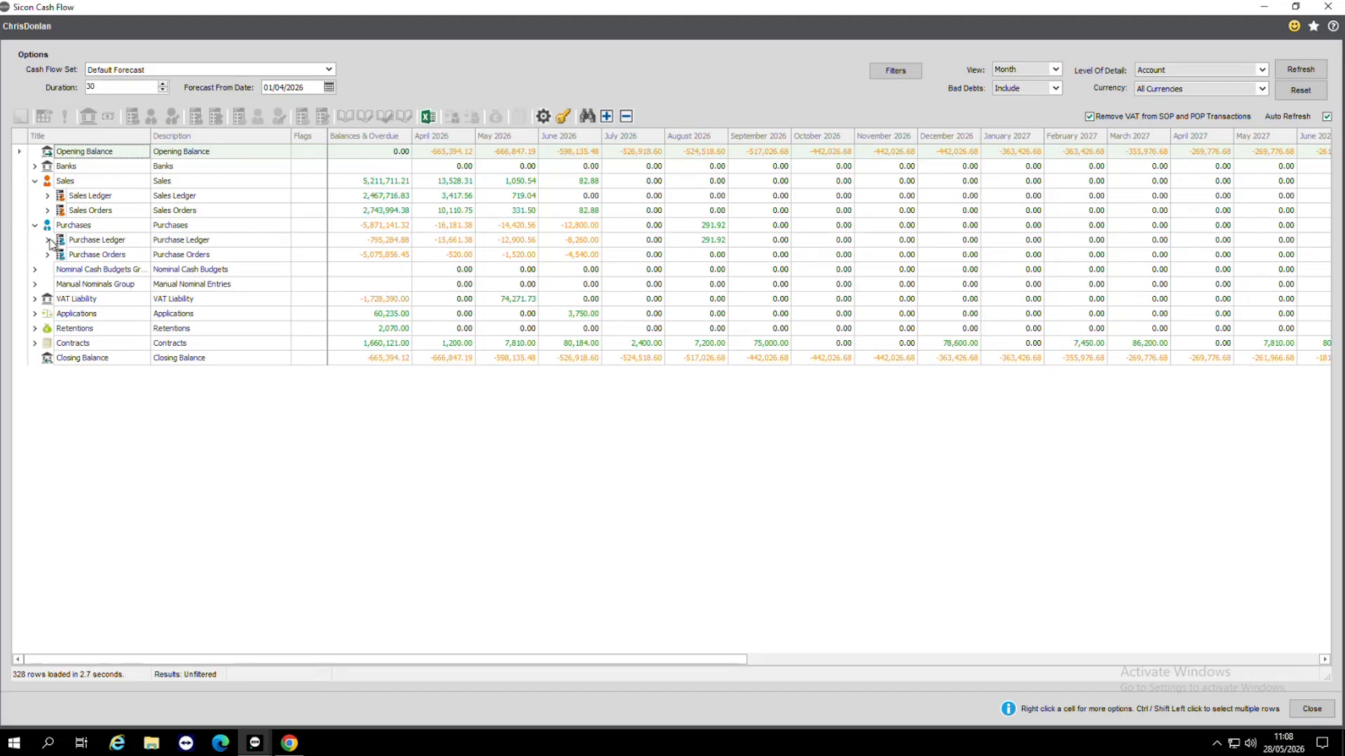
click(47, 240)
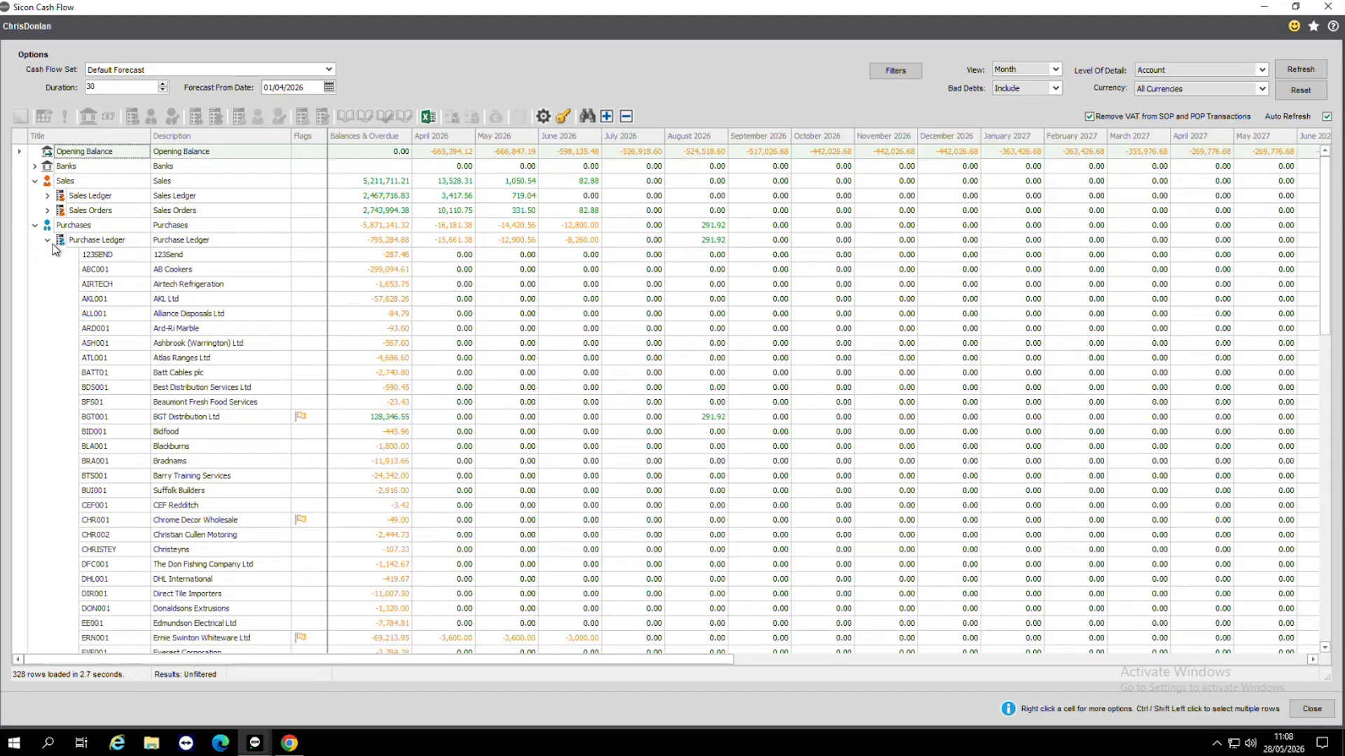
click(48, 241)
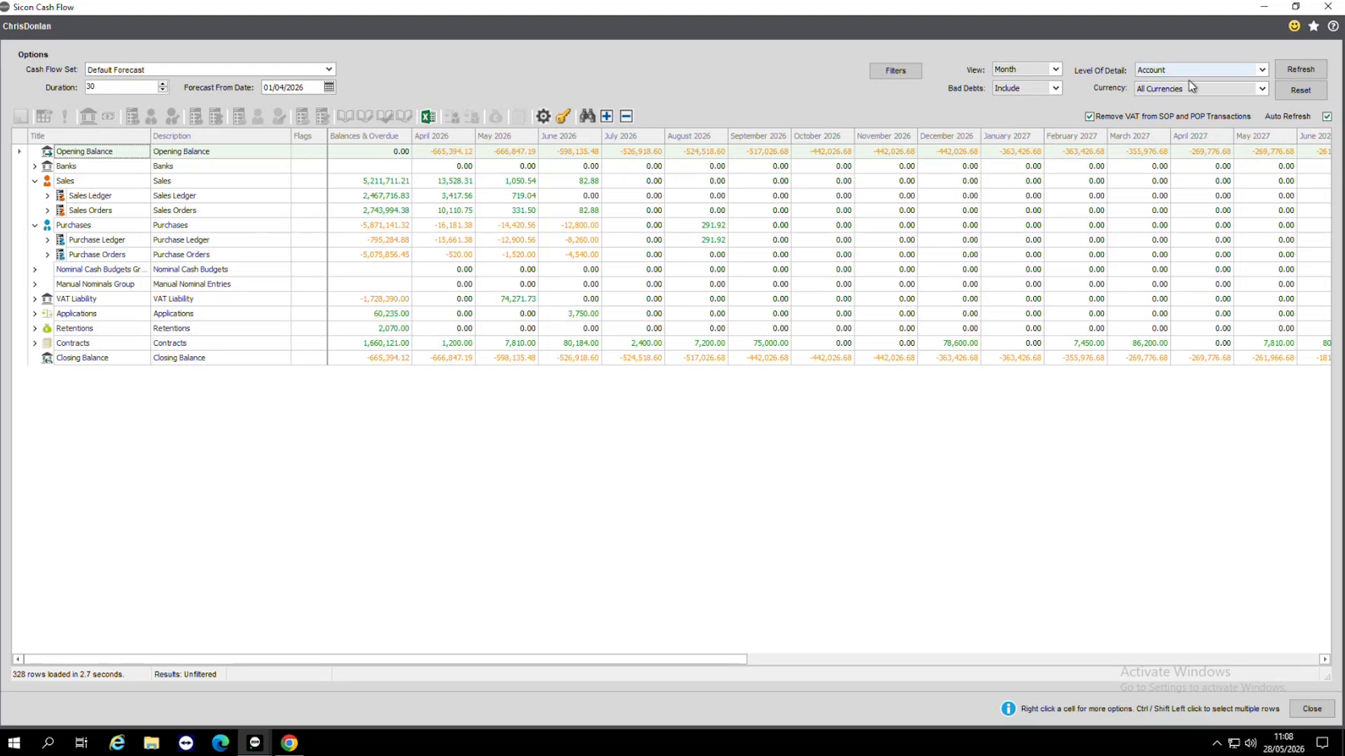
Step: Check the currency options, leaving All Currencies selected, and set the forecast's level of detail to Document
click(1261, 90)
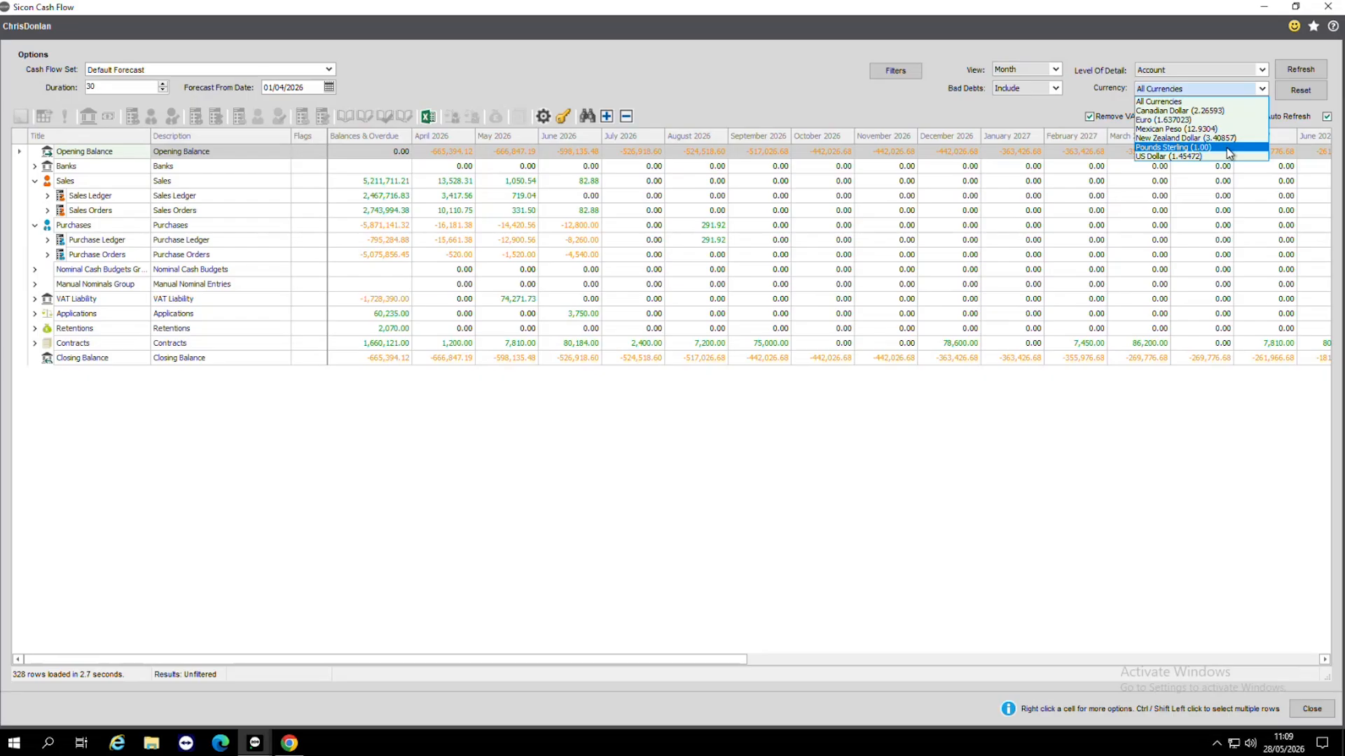
click(949, 107)
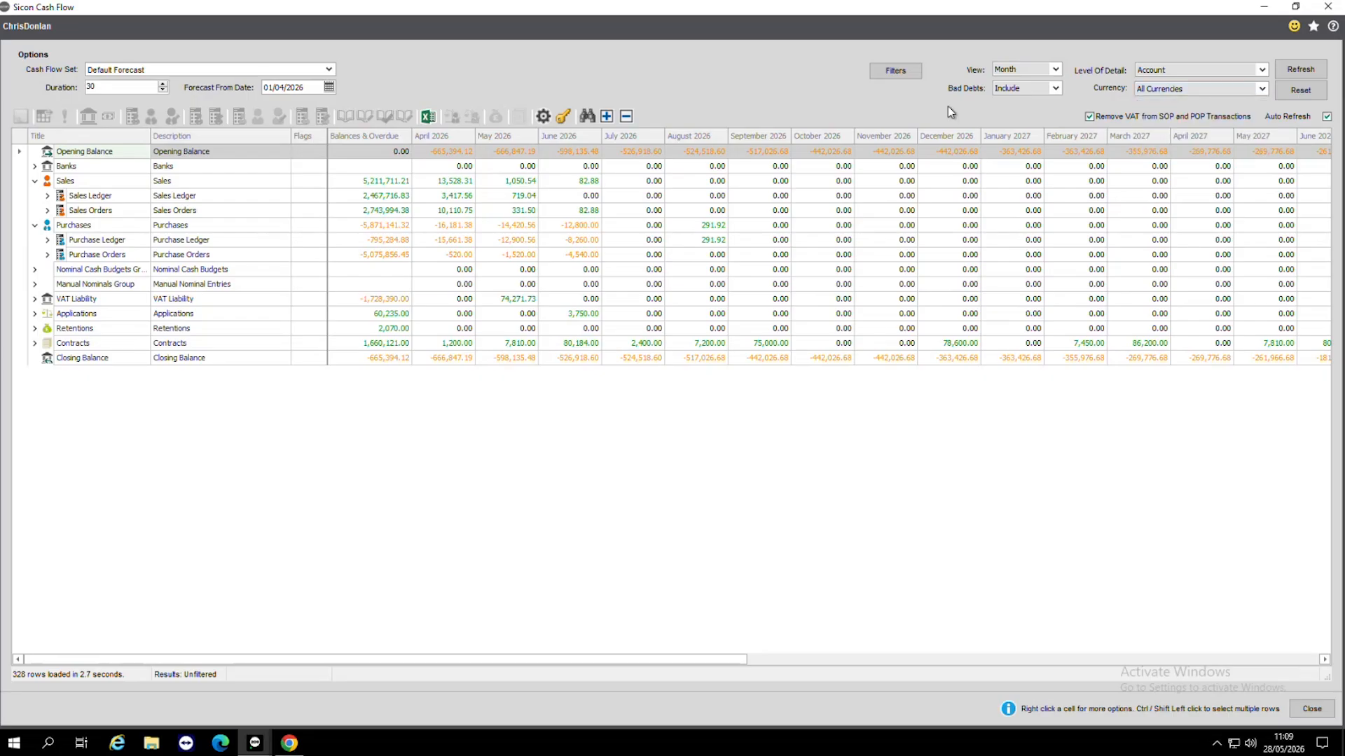
click(1260, 69)
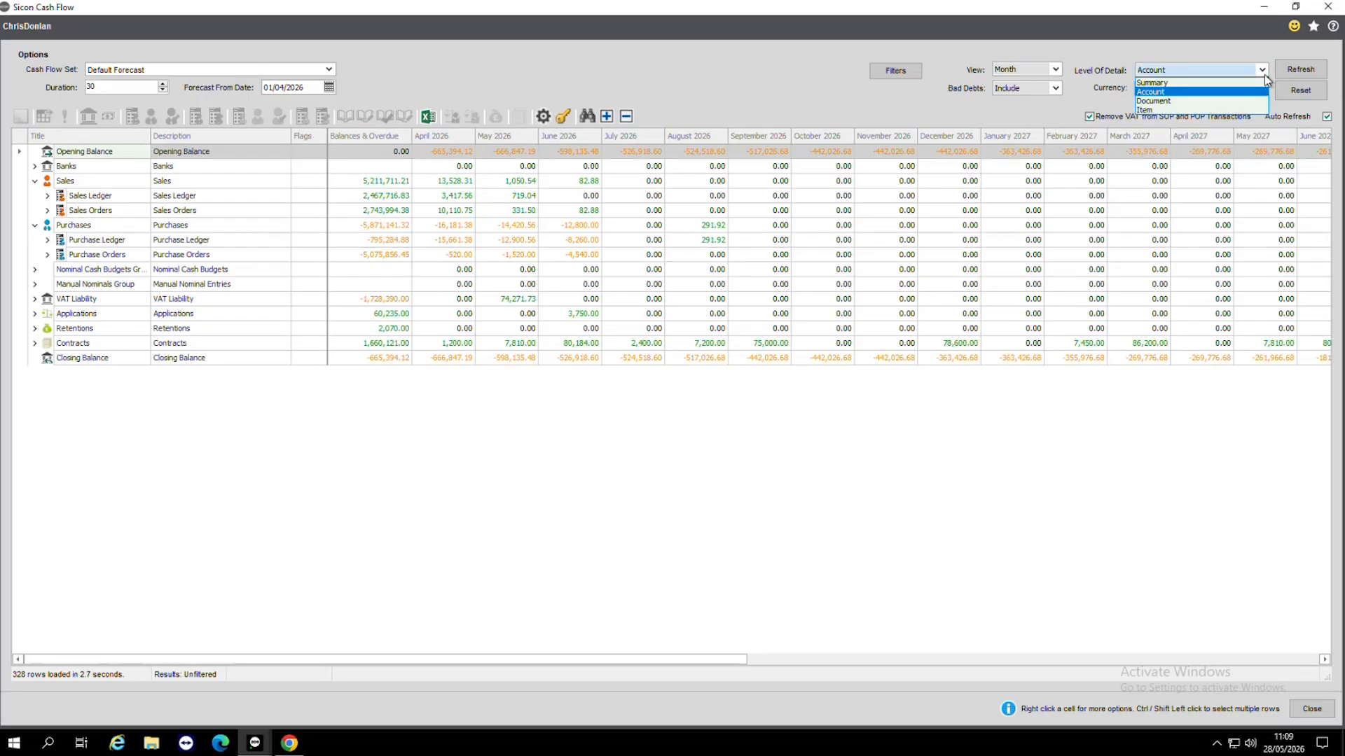
click(1178, 102)
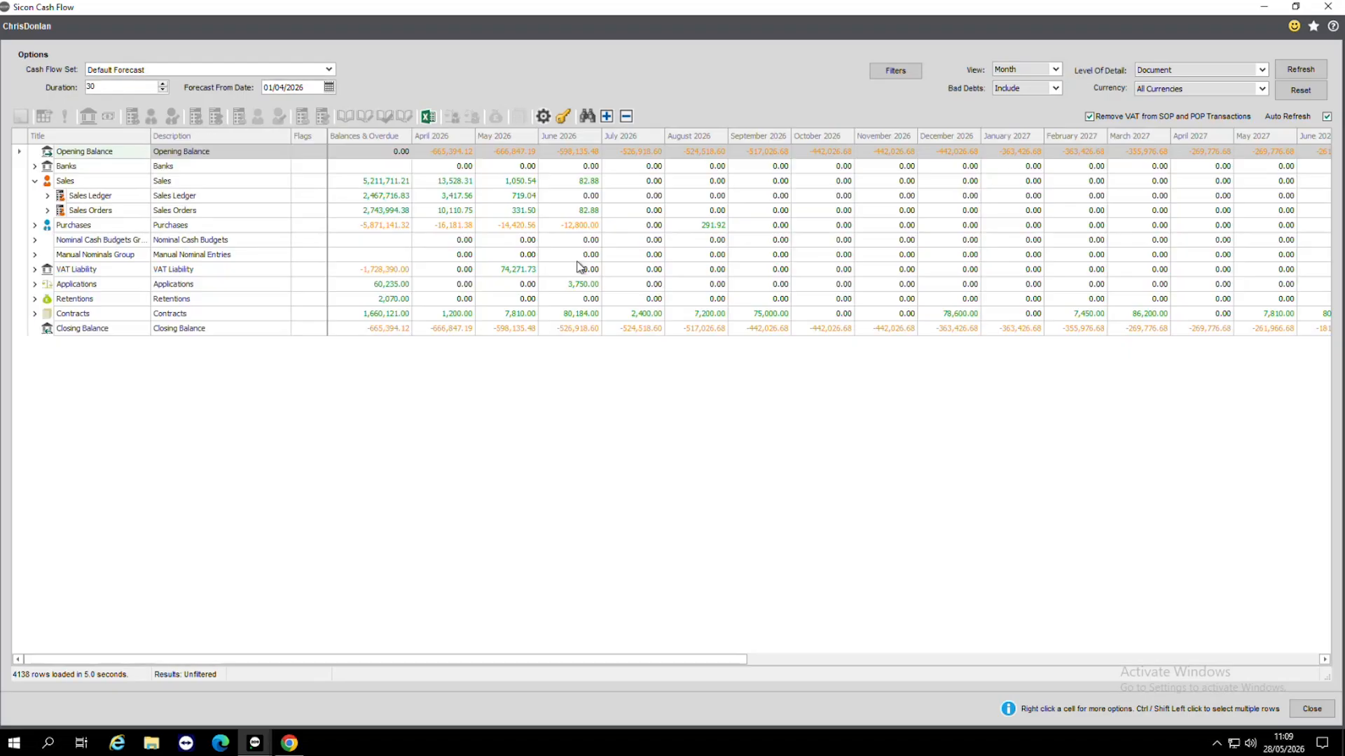
Step: Expand Better Kitchens under Sales Ledger and view the transaction details of its first memo-flagged document
click(48, 196)
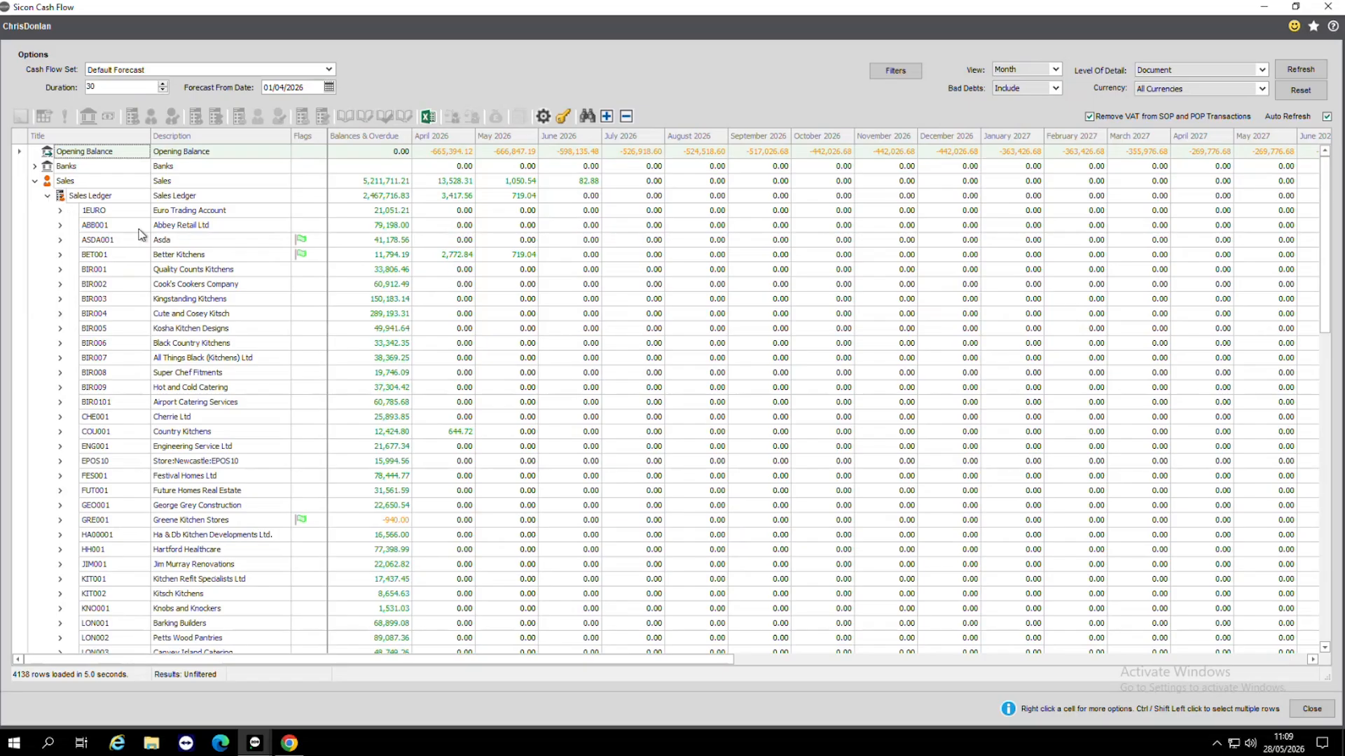
click(60, 256)
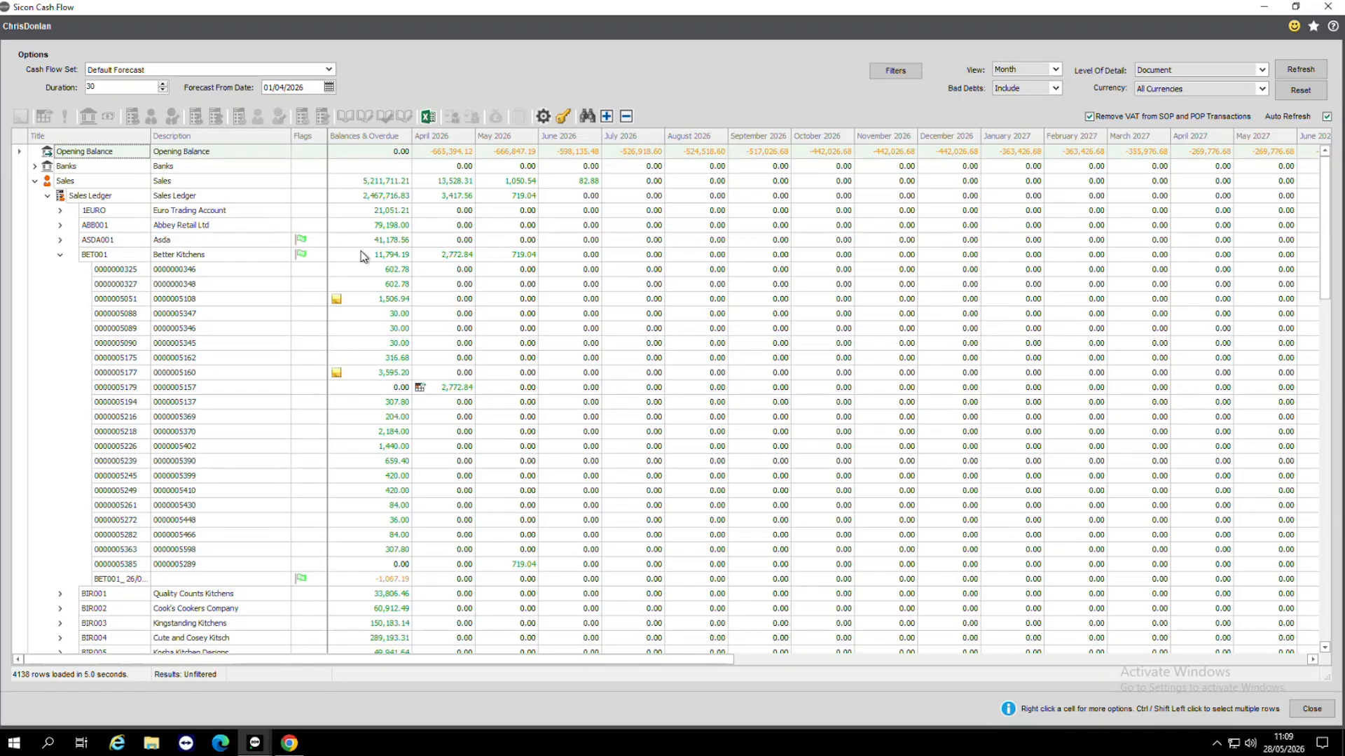
mouse_move(311, 259)
mouse_move(336, 301)
right_click(385, 298)
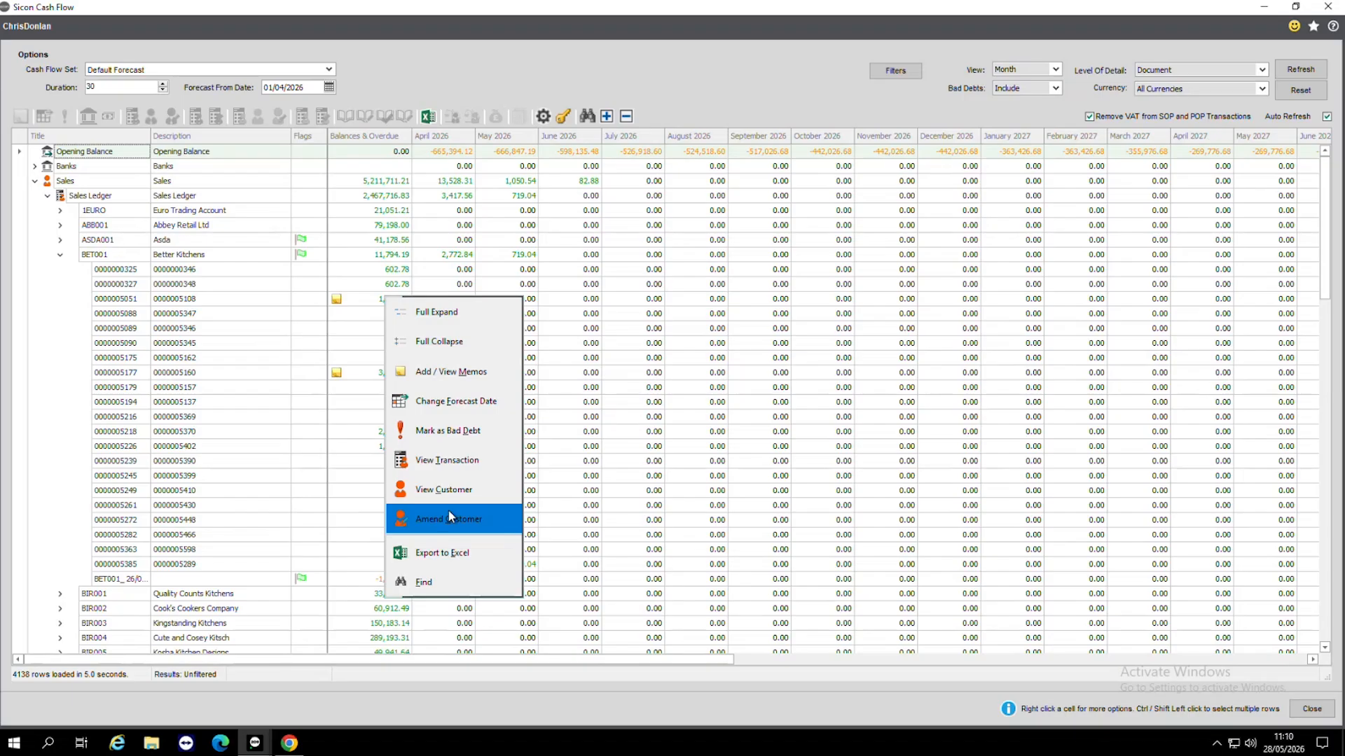
click(464, 465)
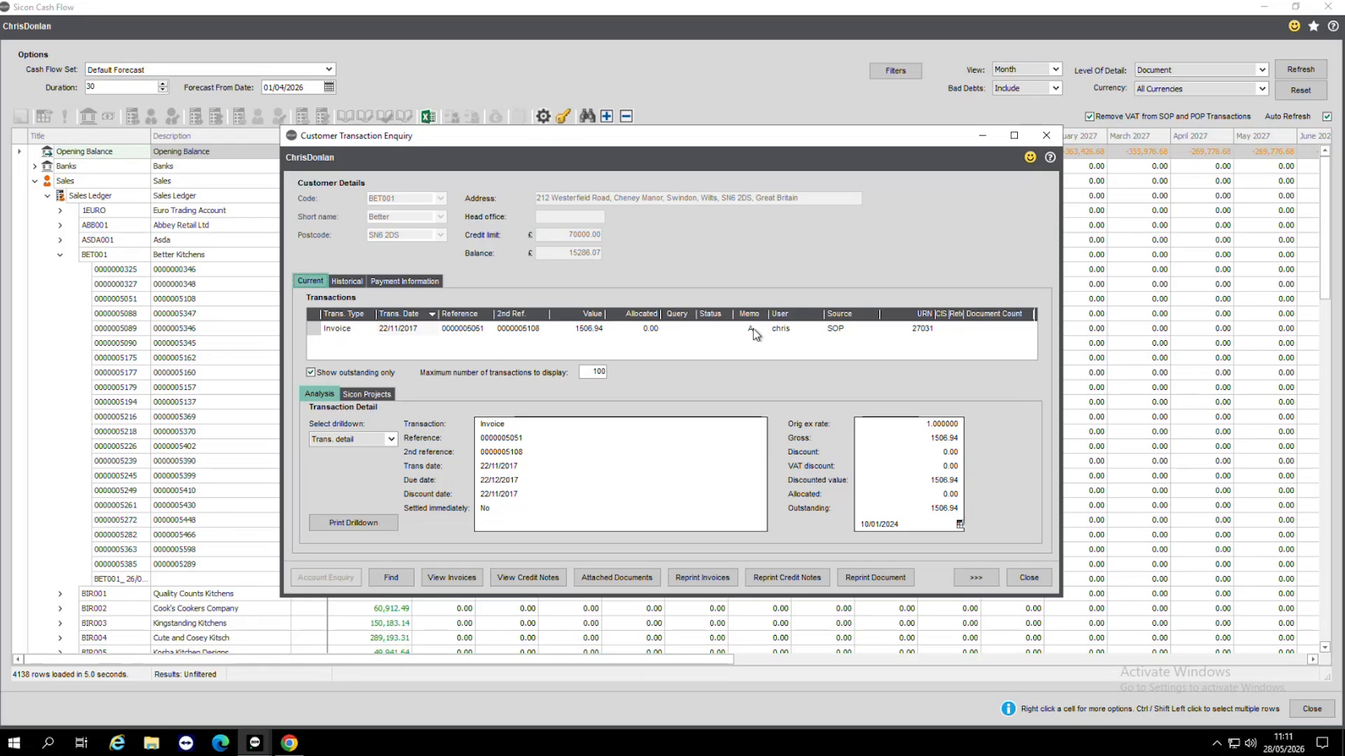
Step: Show the invoice's memos in the transaction enquiry's drilldown, and close the enquiry
click(392, 439)
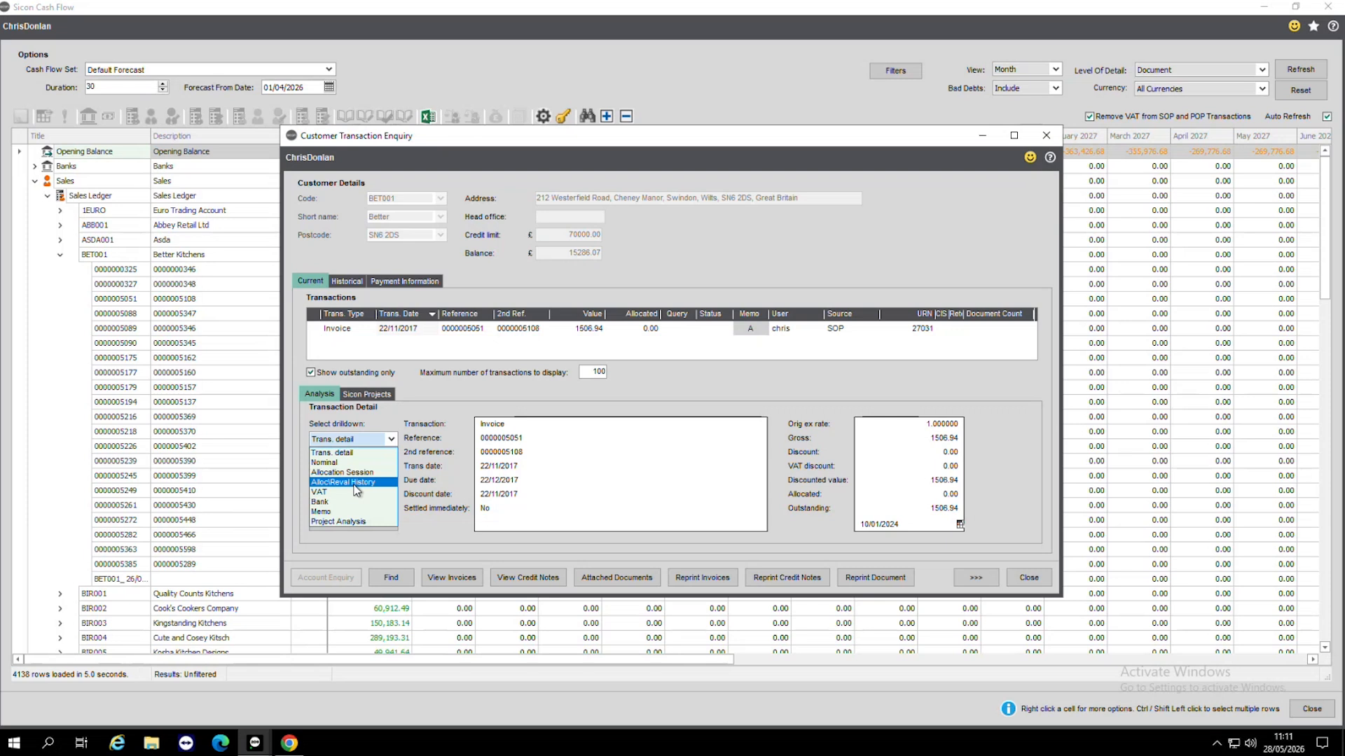
click(354, 512)
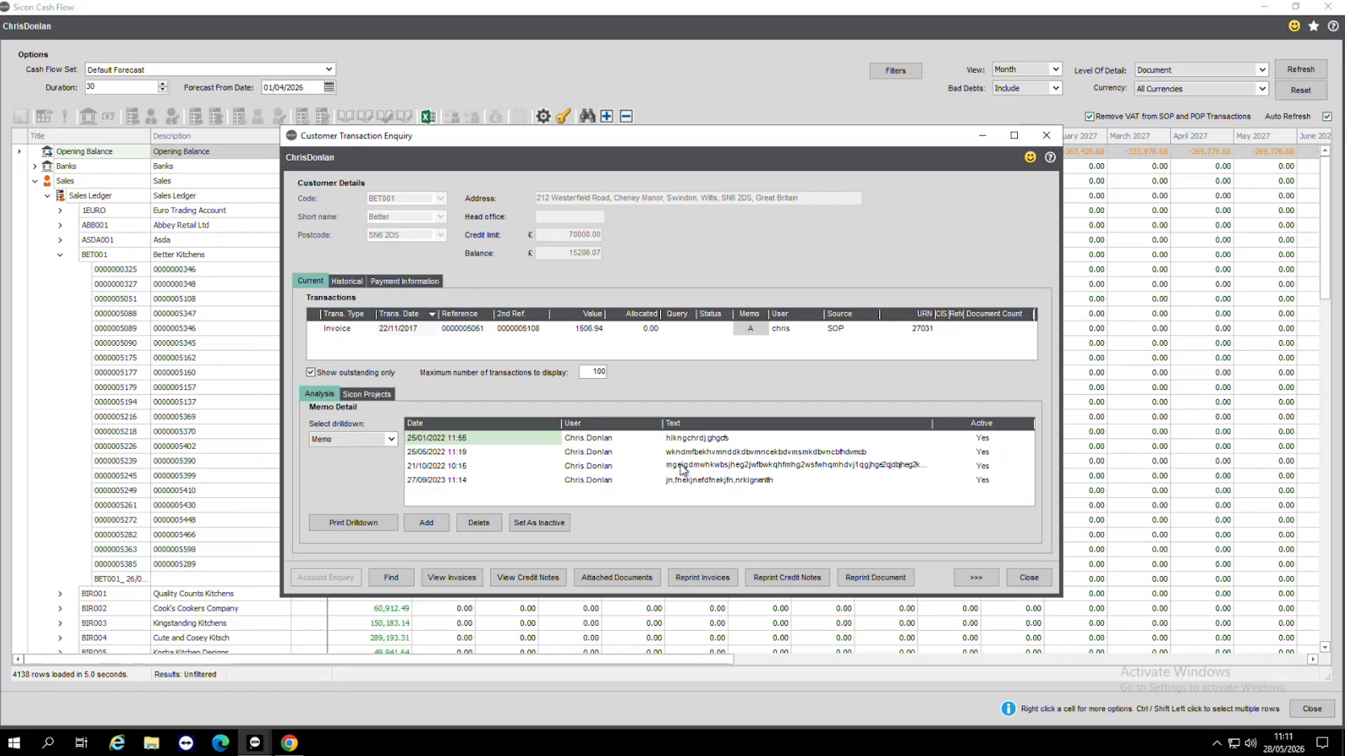
click(1027, 578)
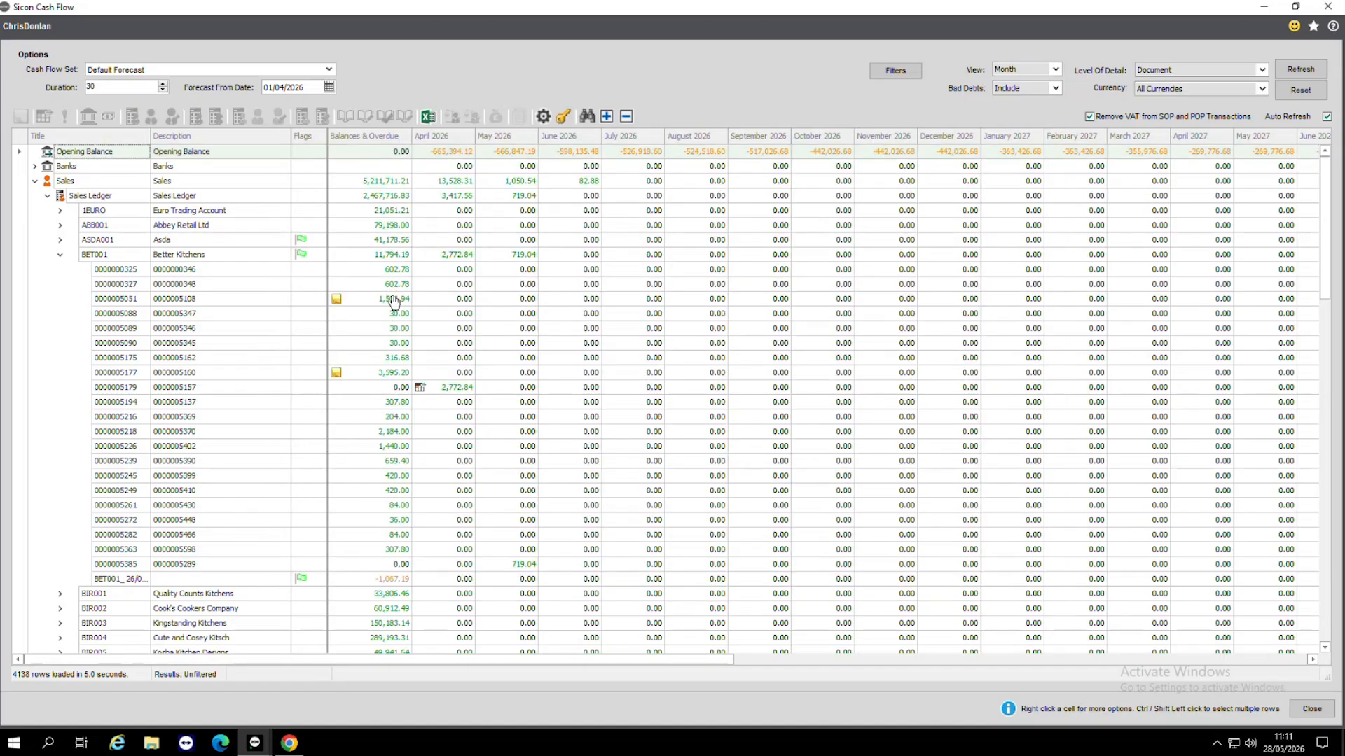
Step: Change the forecast date of the first memo-flagged document under Better Kitchens to 5 June 2026 and save it
mouse_move(393, 302)
click(390, 303)
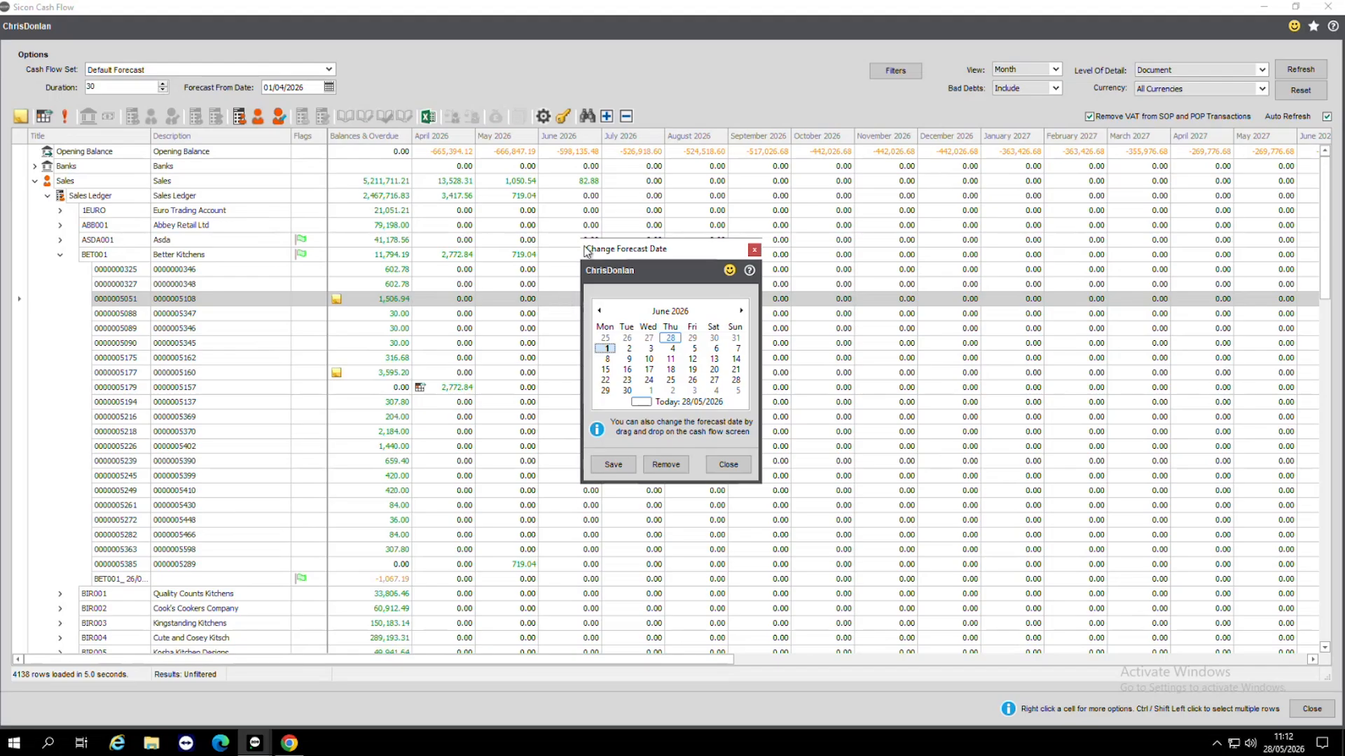
click(695, 349)
click(612, 465)
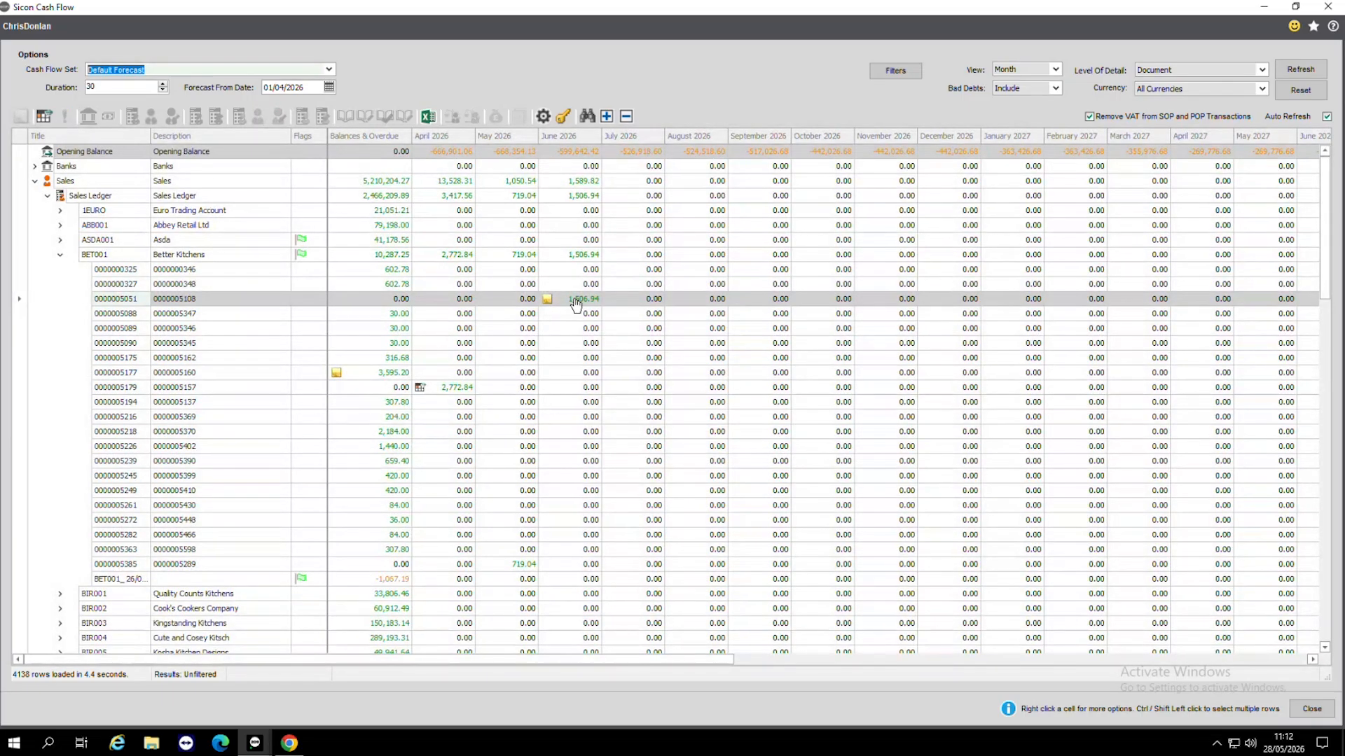
mouse_move(575, 304)
mouse_move(474, 259)
Step: Collapse Sales Ledger, view the contents of the Nominal Cash Budgets group, and close the forecast
click(47, 197)
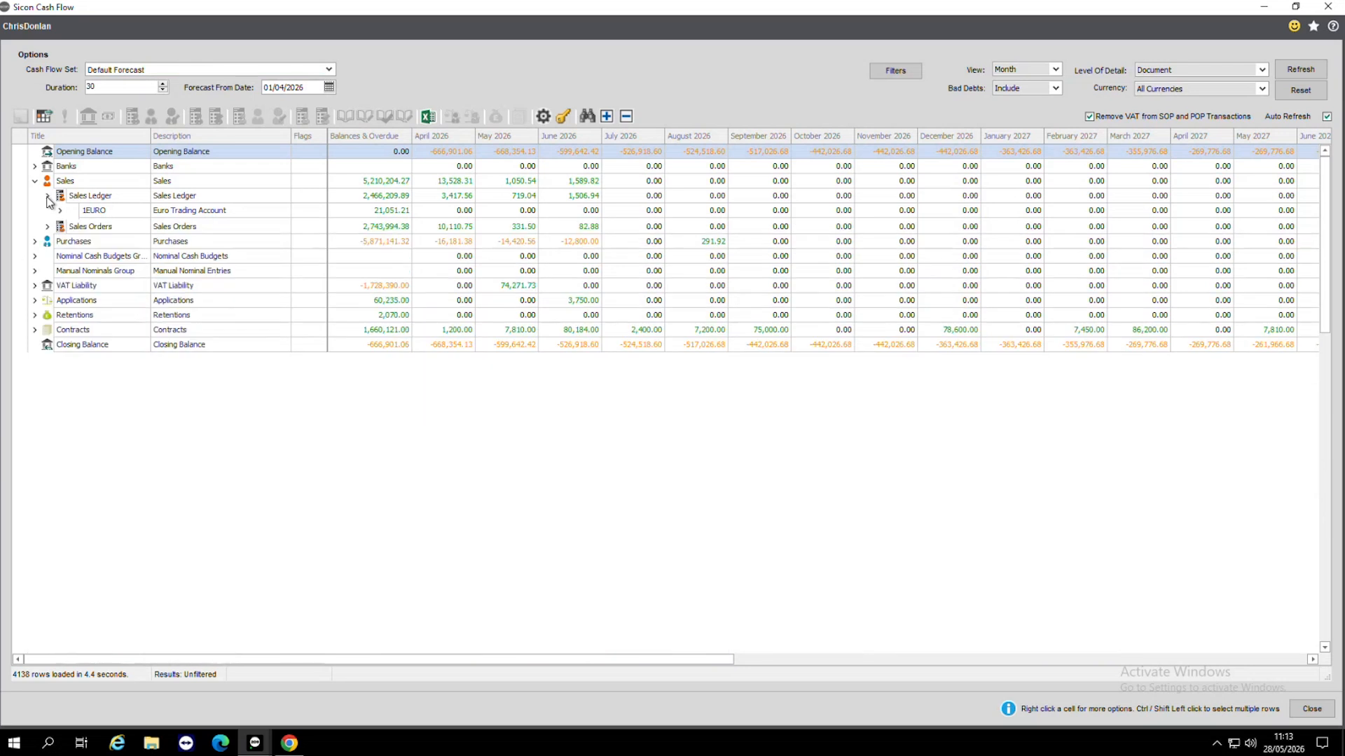
click(48, 197)
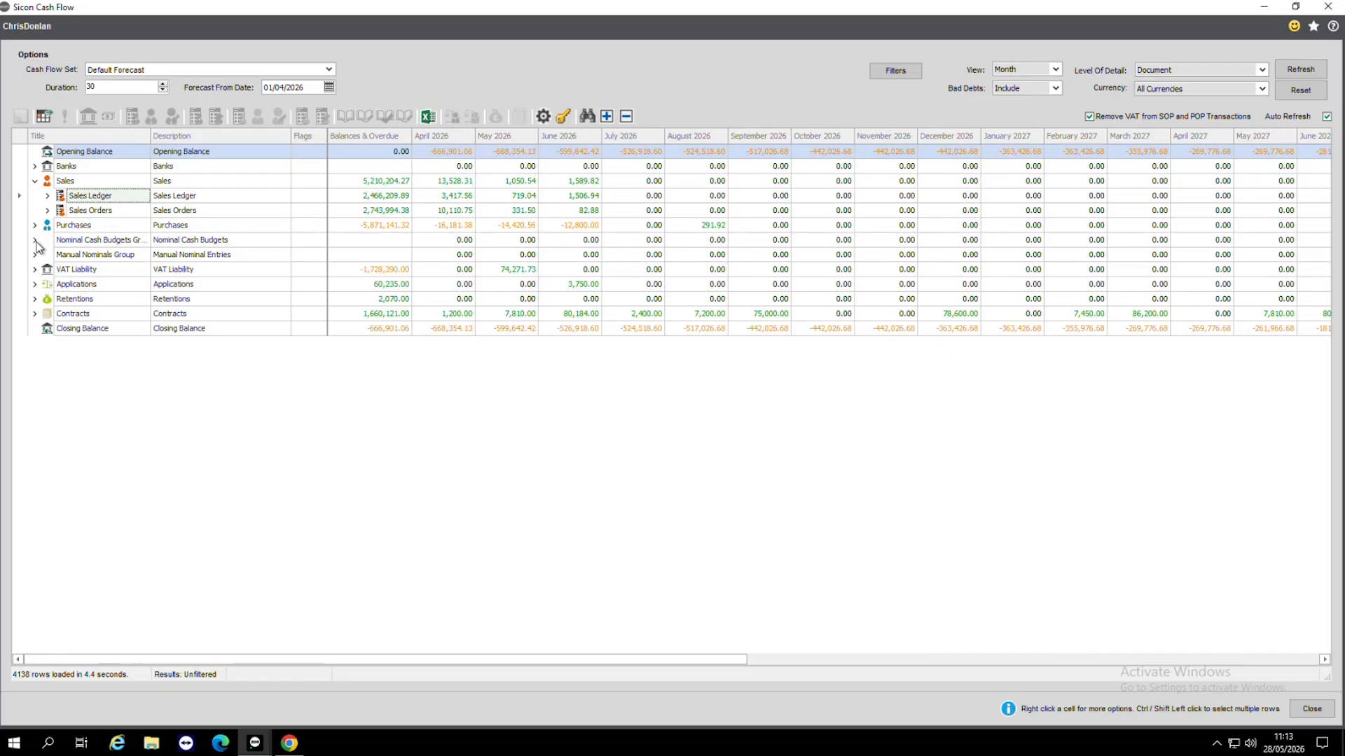
click(35, 240)
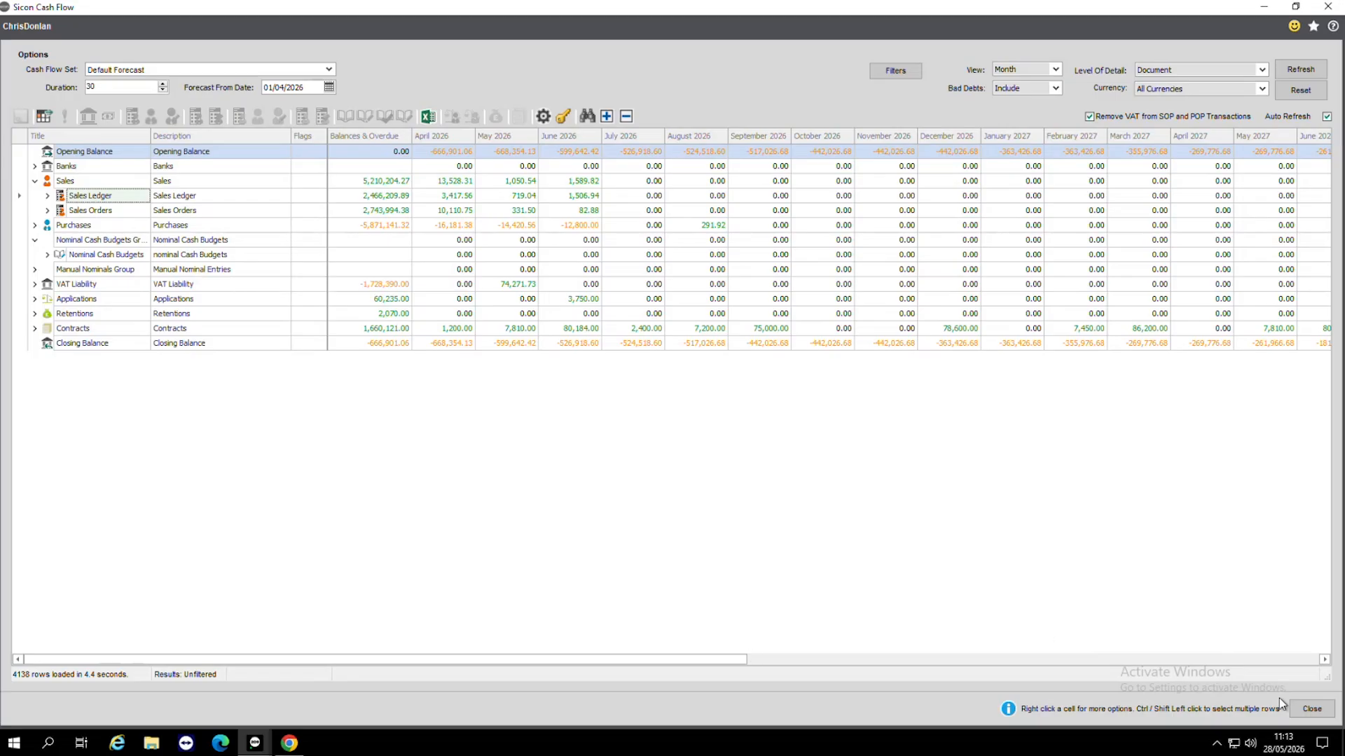
click(1324, 712)
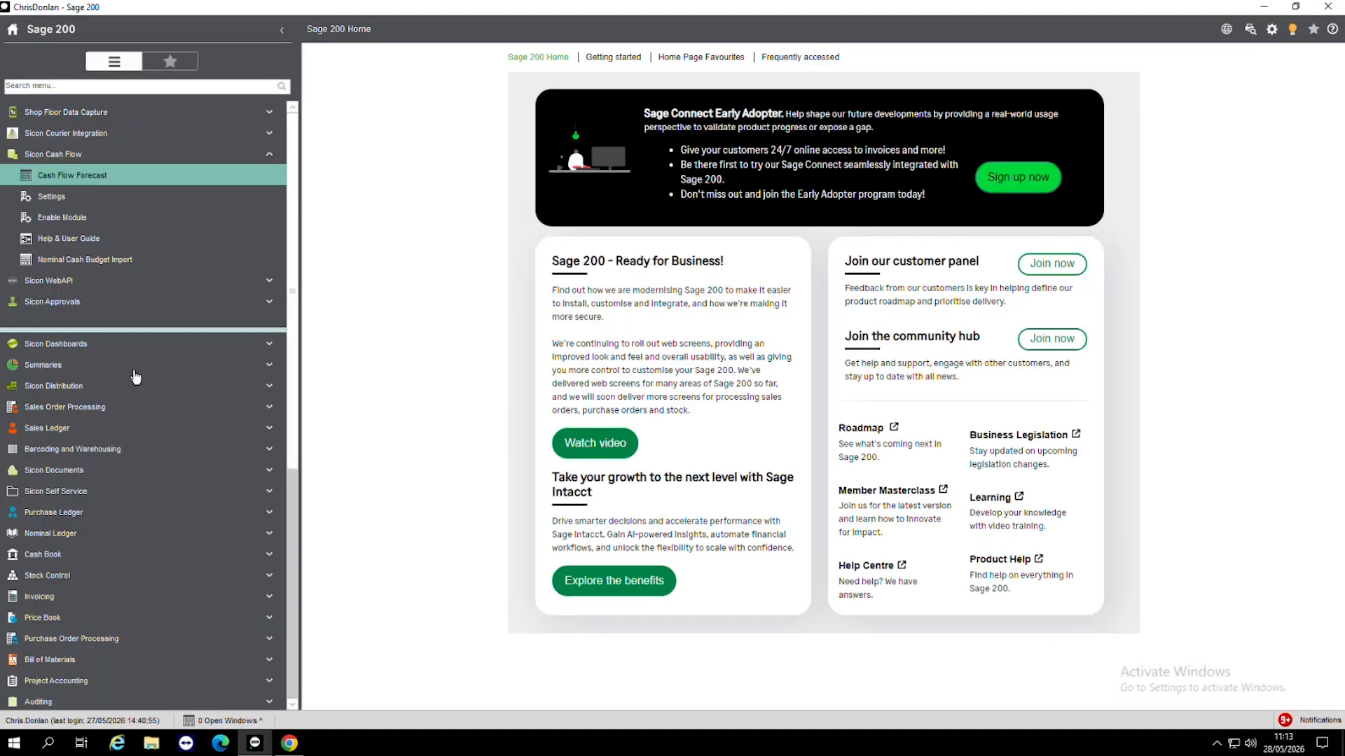
Step: Find the PAYE account in the Nominal Ledger's Nominal List and open it for amendment
click(80, 538)
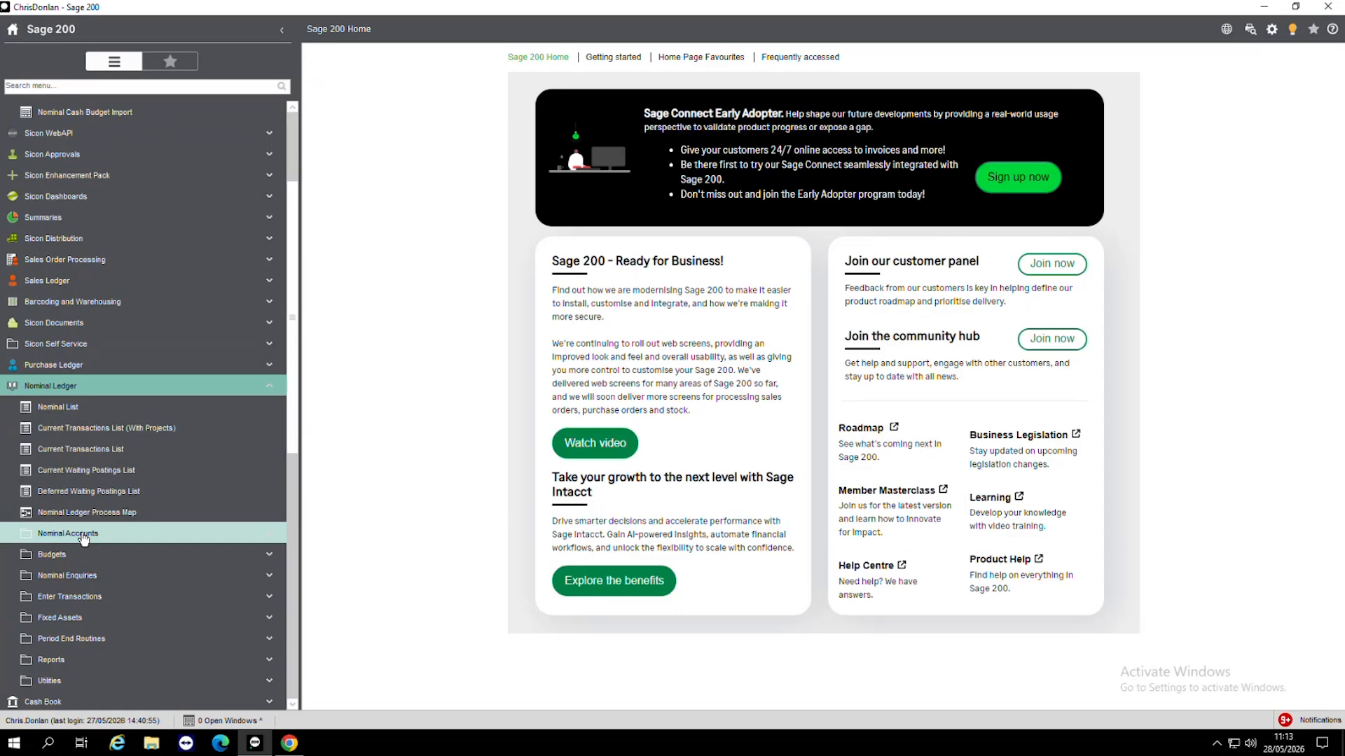
click(73, 409)
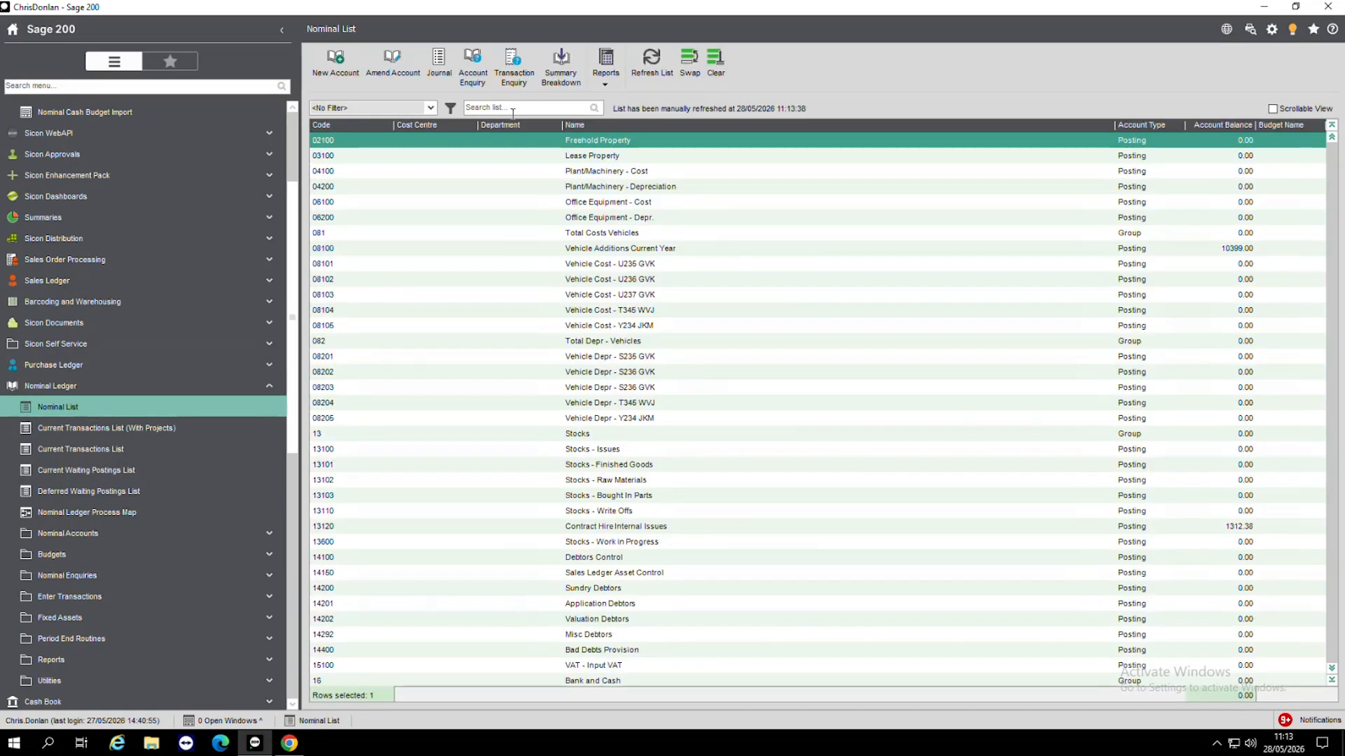
text(PAYE)
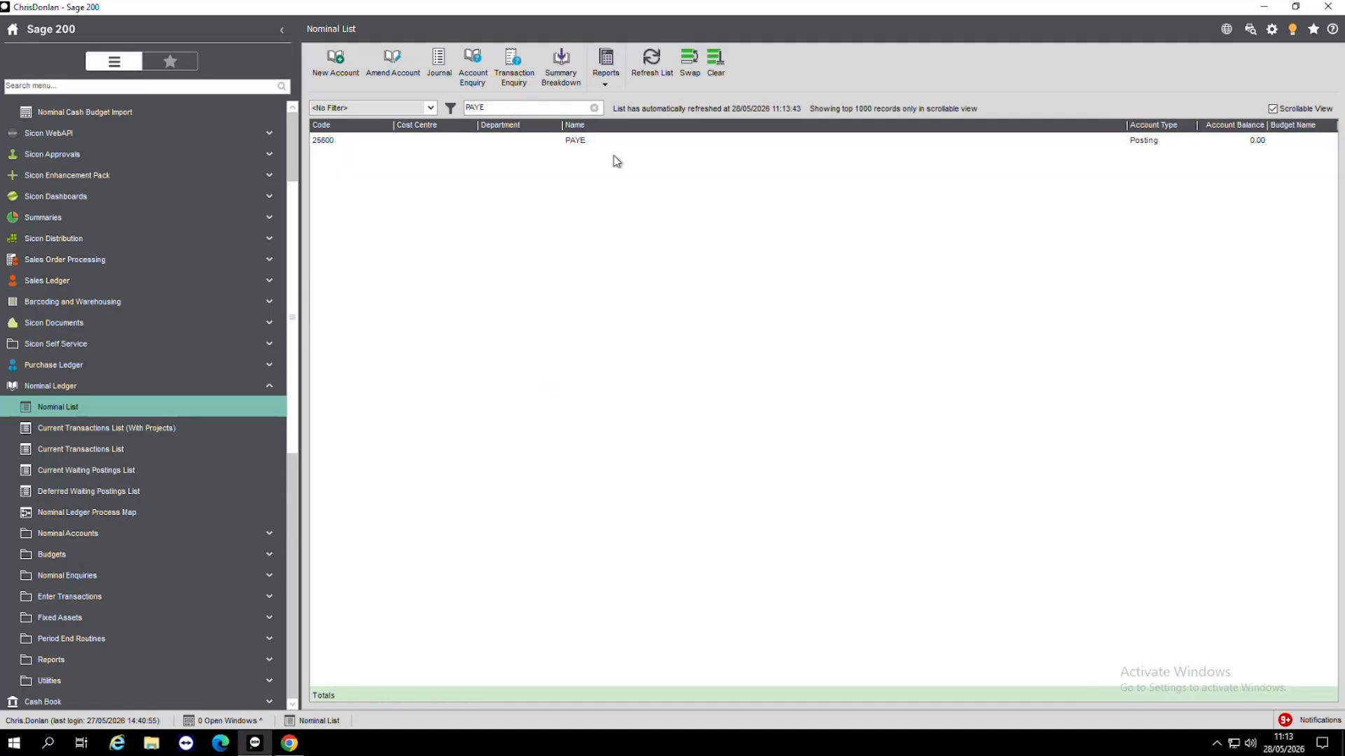
click(576, 141)
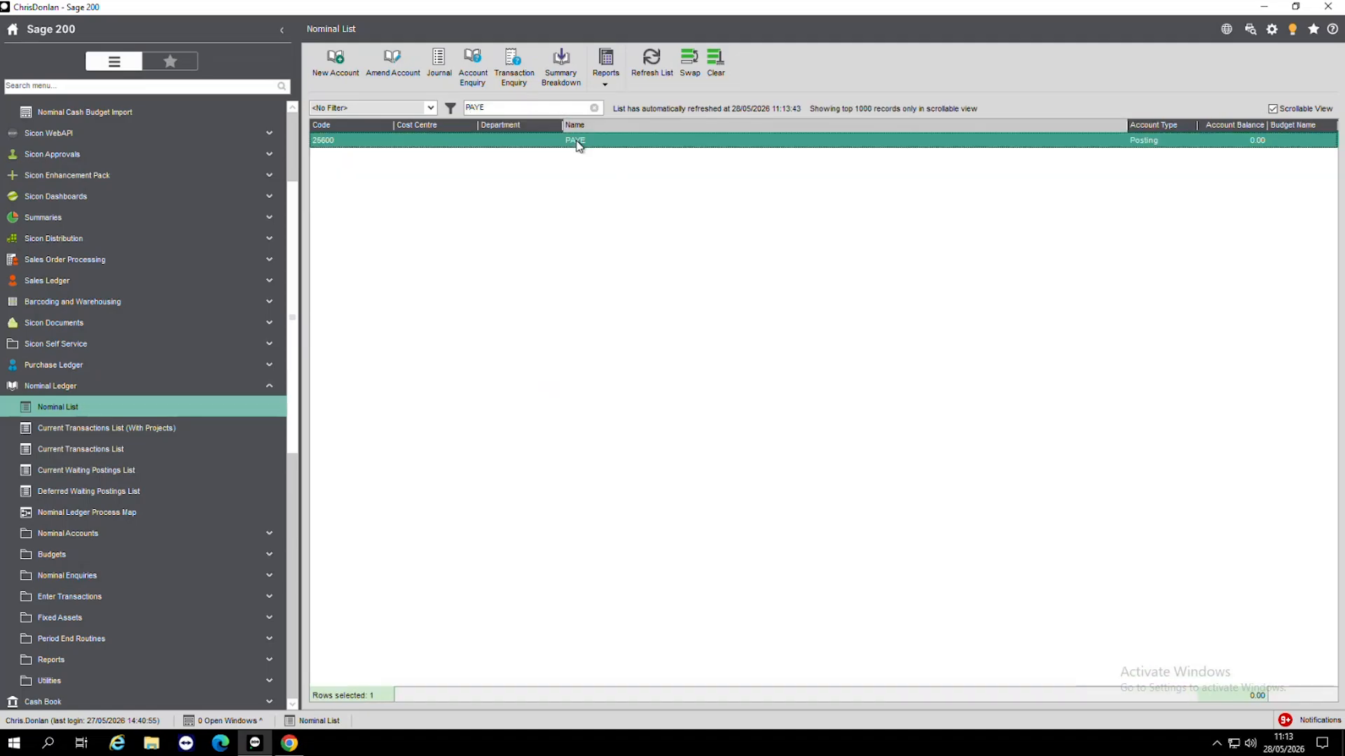
click(393, 67)
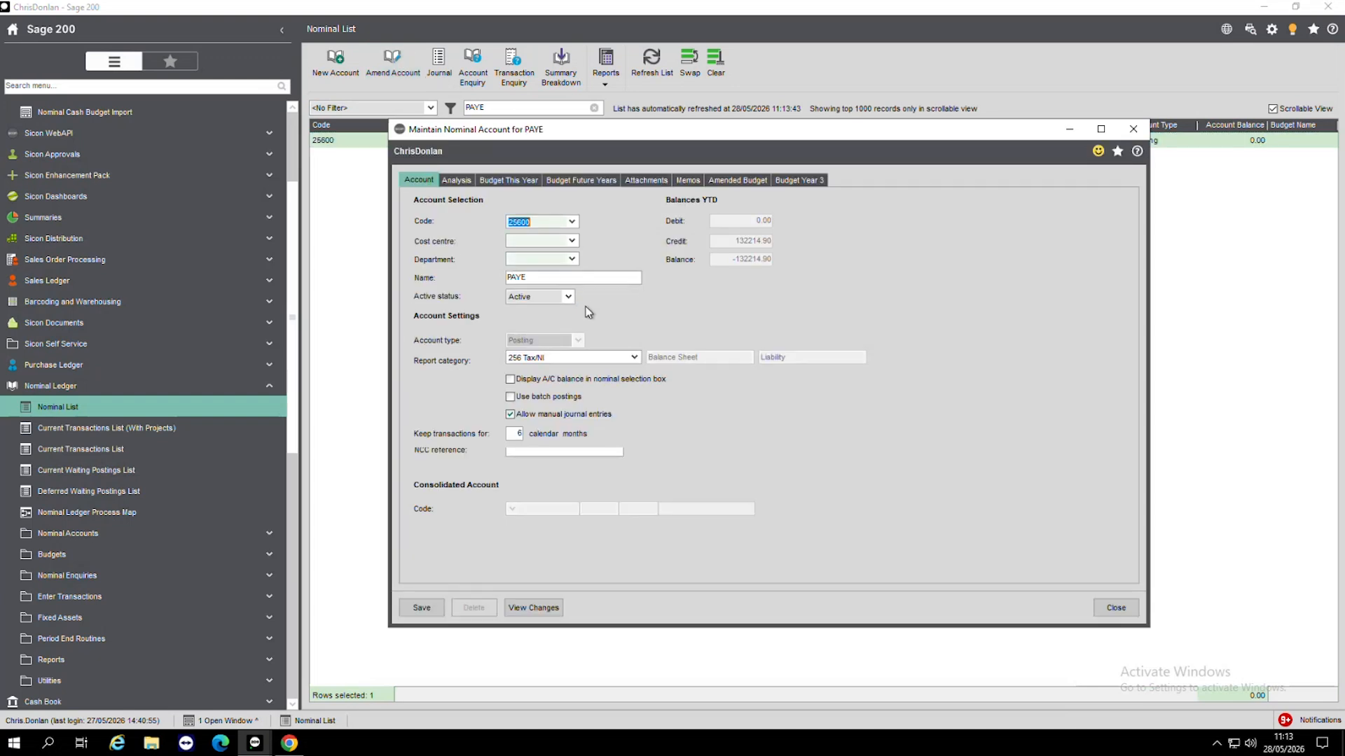
Step: Try a Monthly budget for this year with a period 1 cash budget of 10000, and close the PAYE account without saving
click(501, 180)
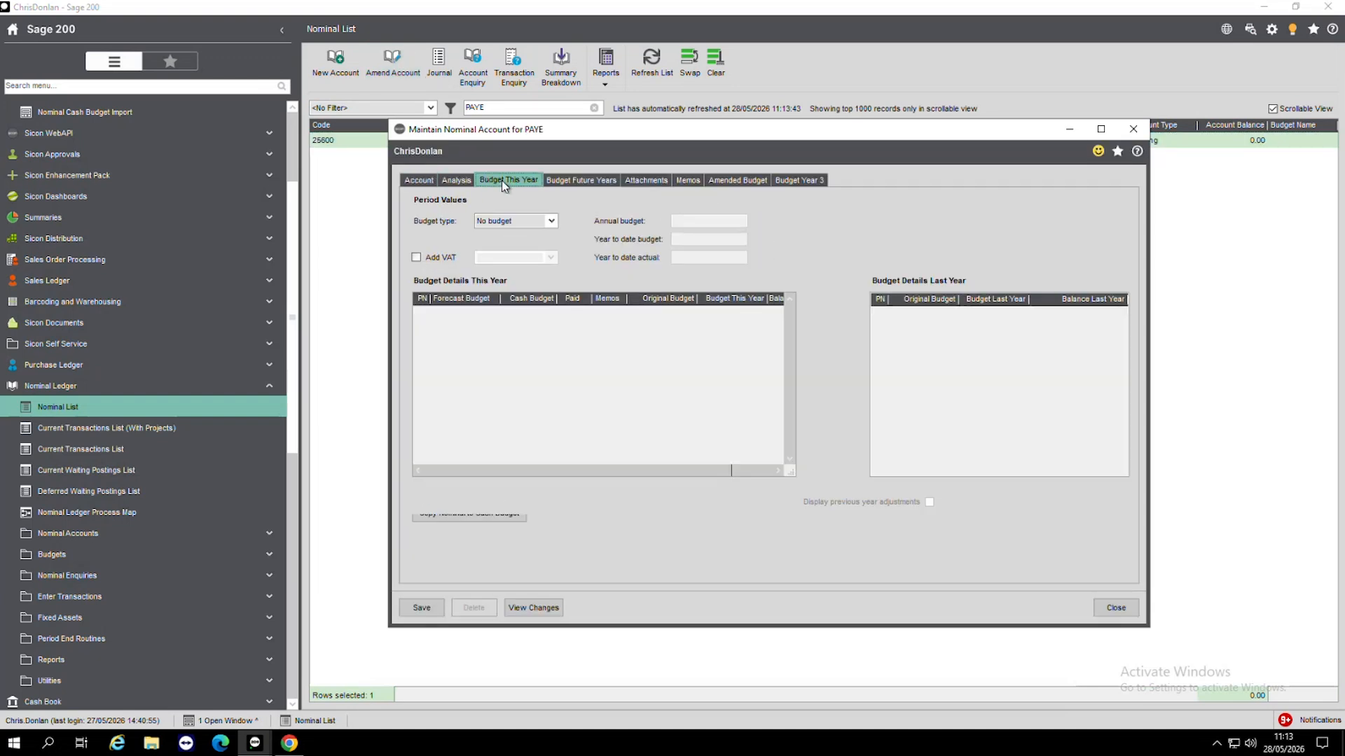
click(552, 222)
click(552, 222)
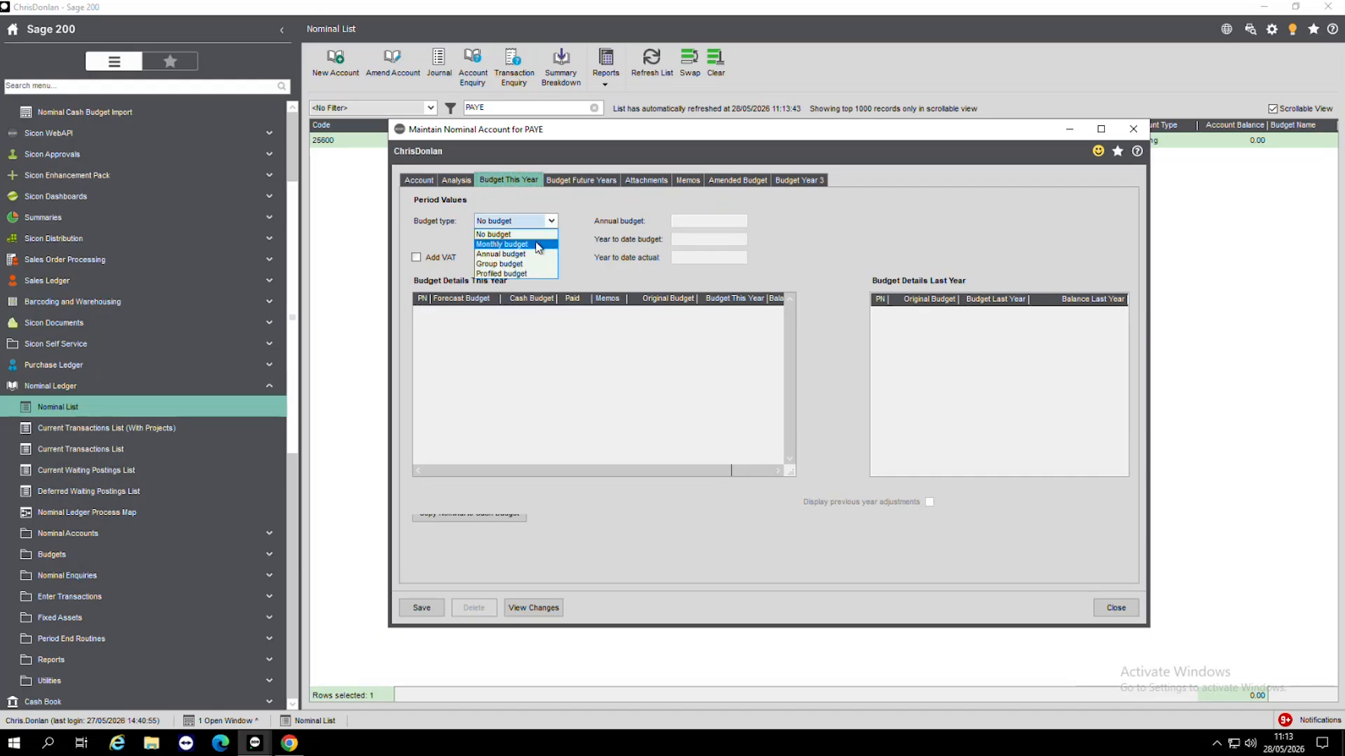
click(538, 244)
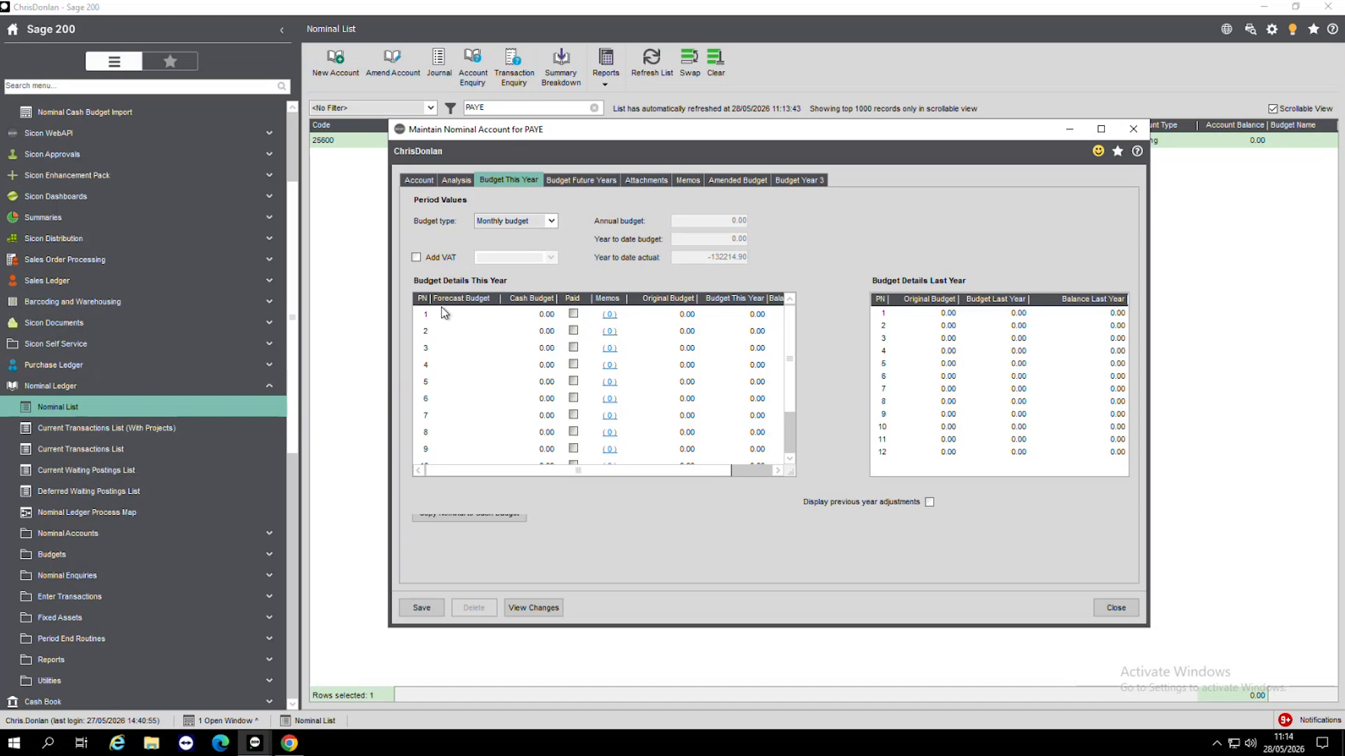
click(540, 313)
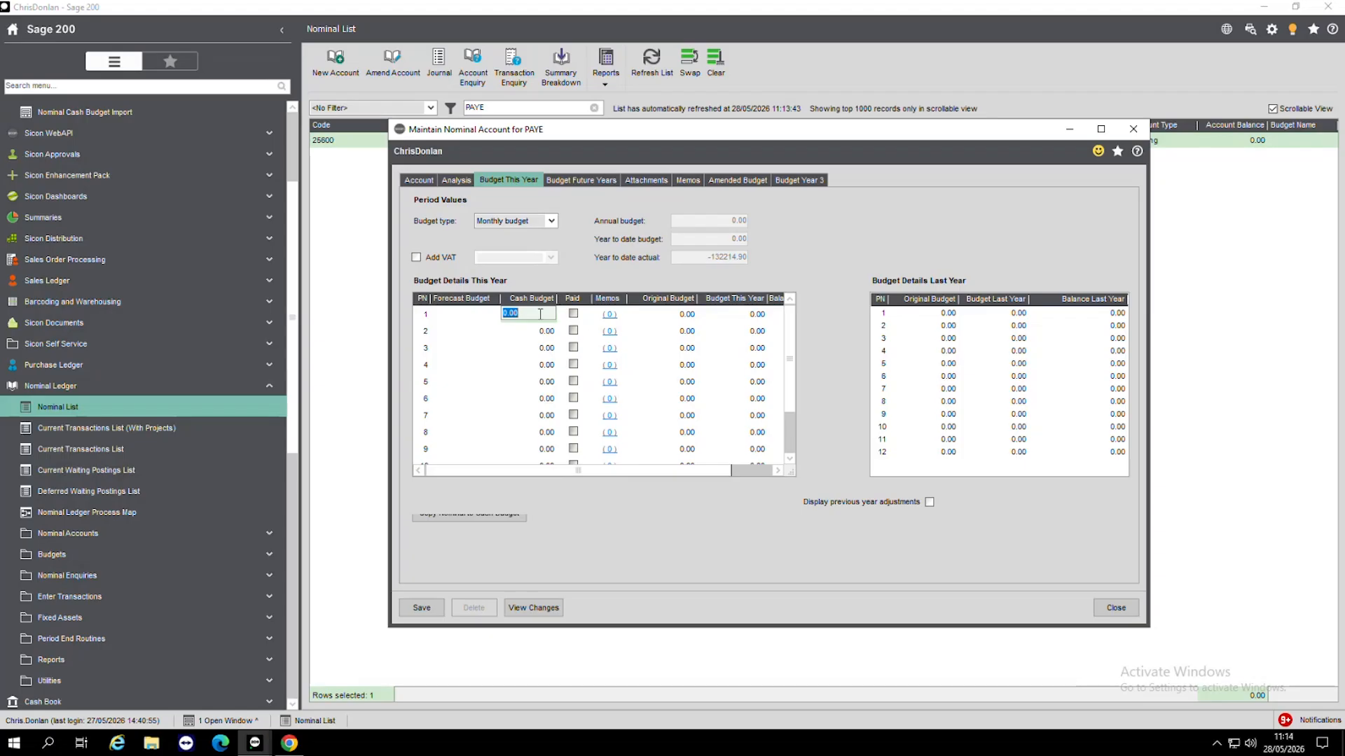
text(10000)
key(Tab)
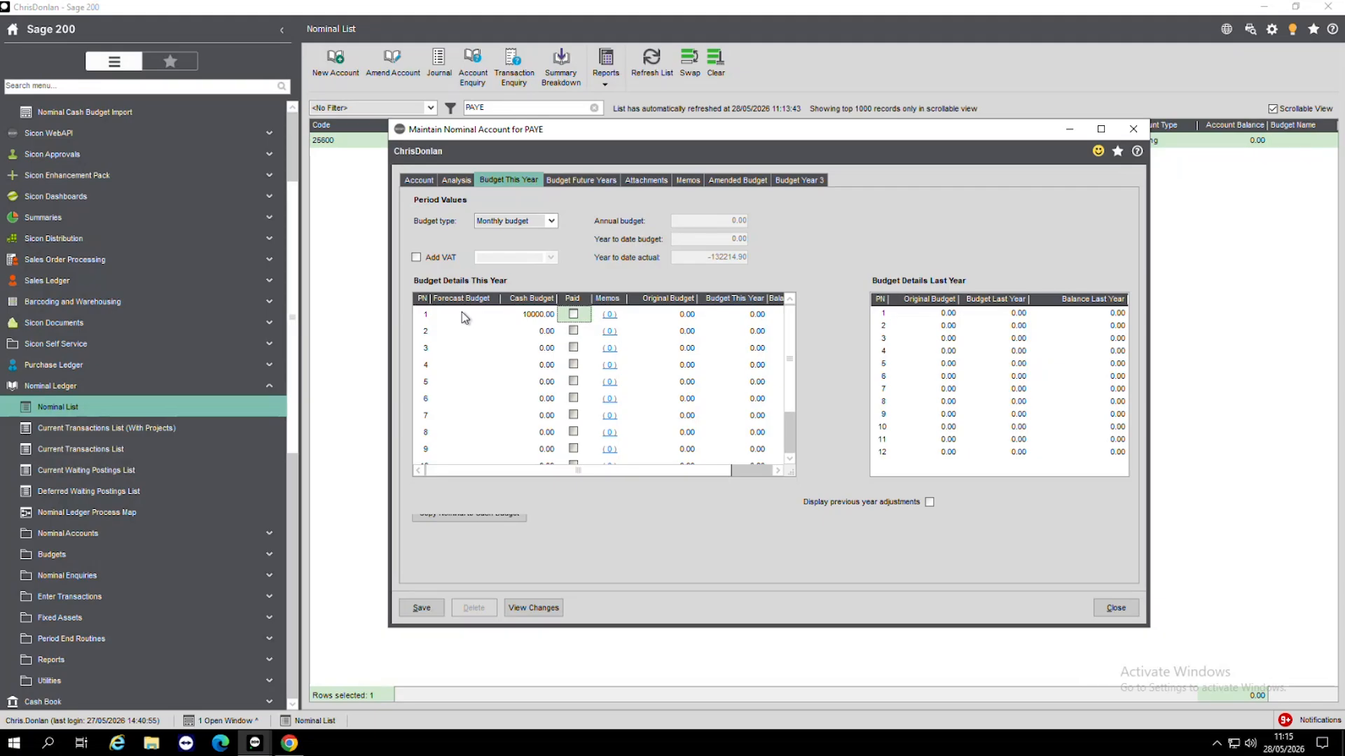
click(1113, 608)
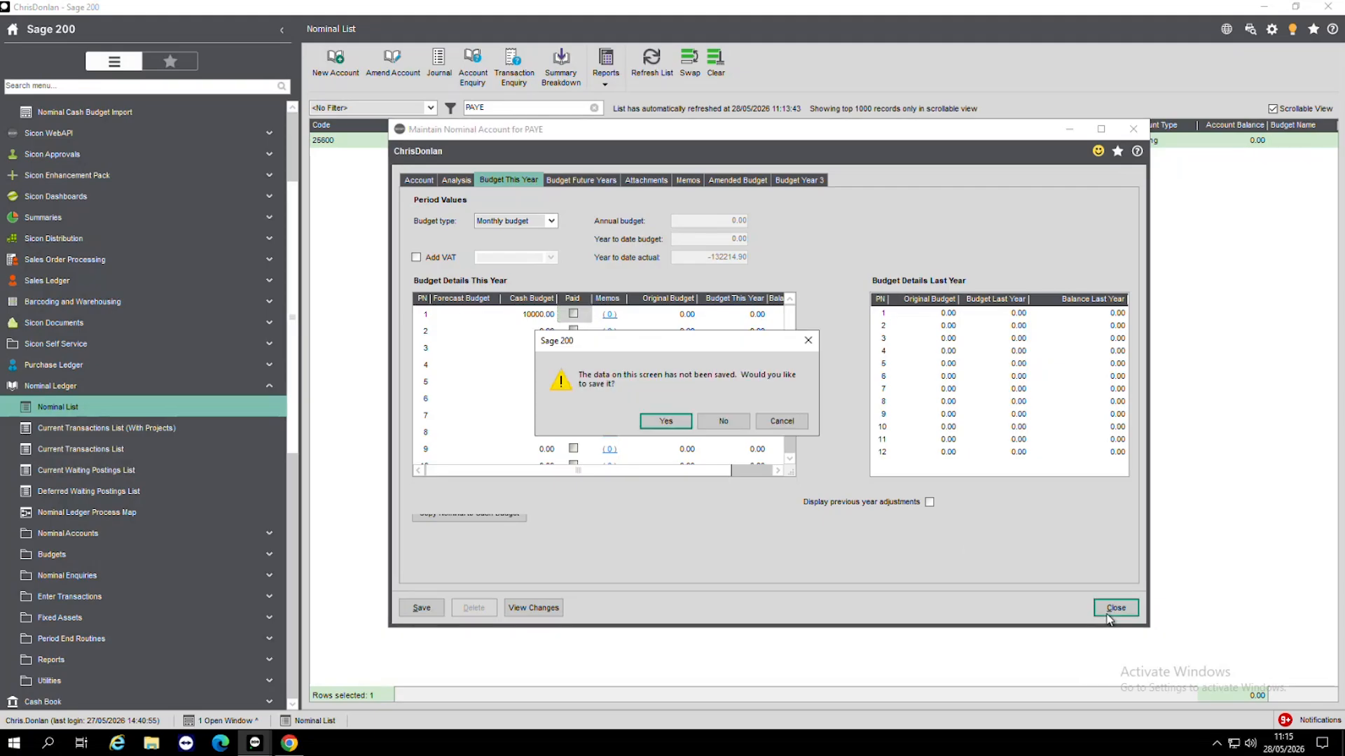
click(725, 422)
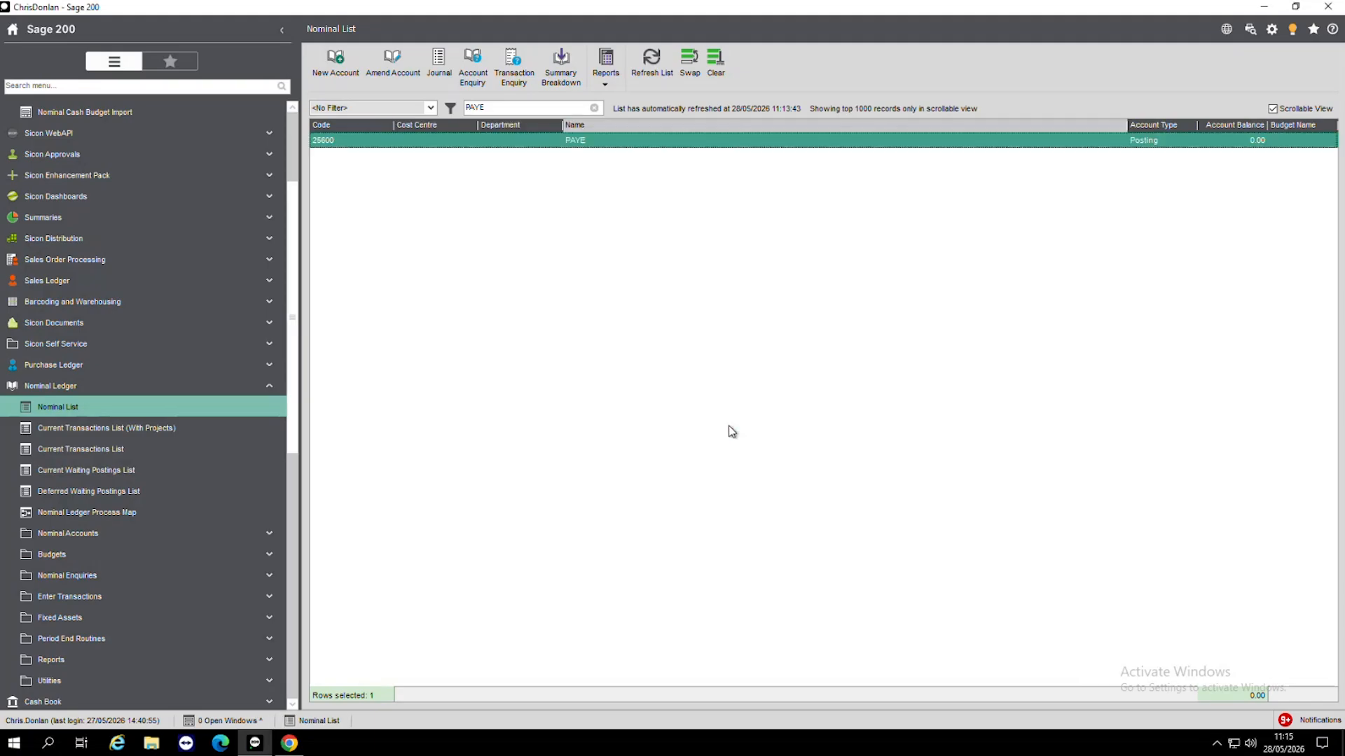
Step: Reopen the Cash Flow Forecast with the Default Forecast set and set its level of detail to Document
click(105, 386)
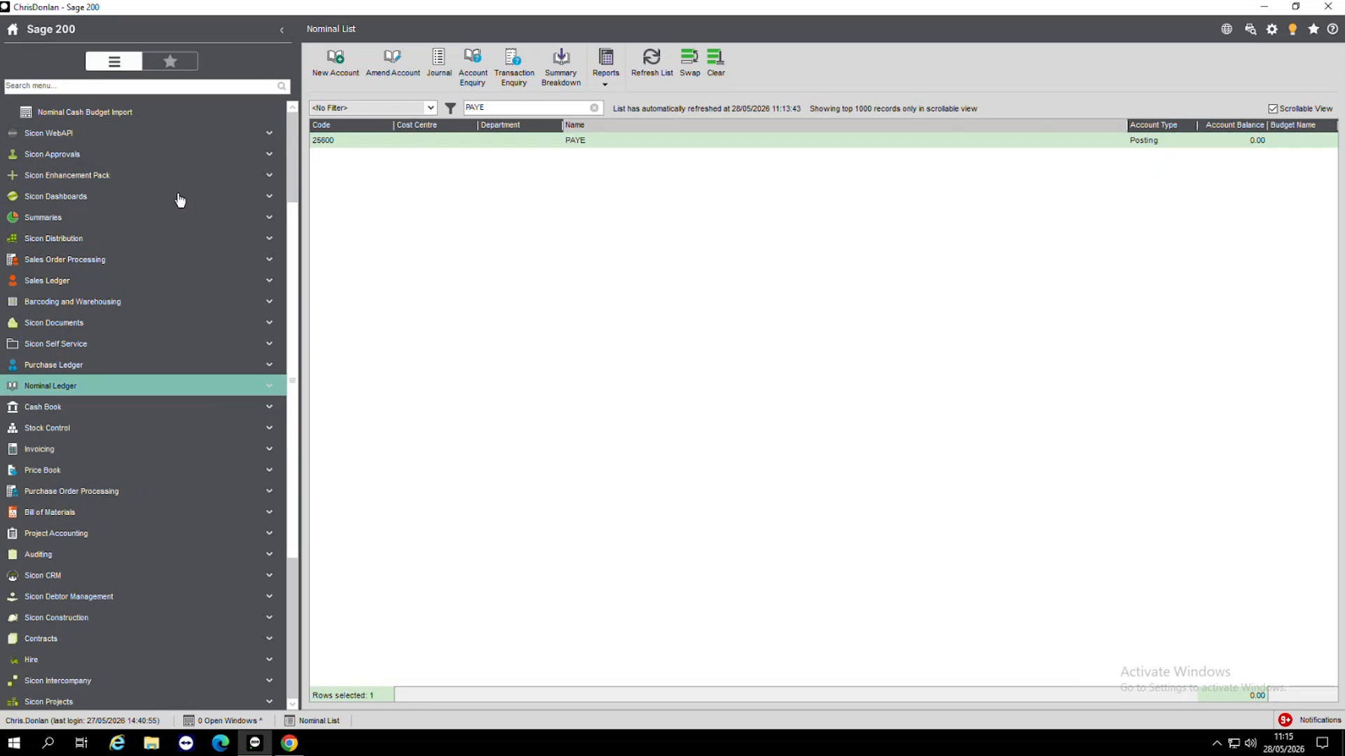
scroll(180, 200, up, 3)
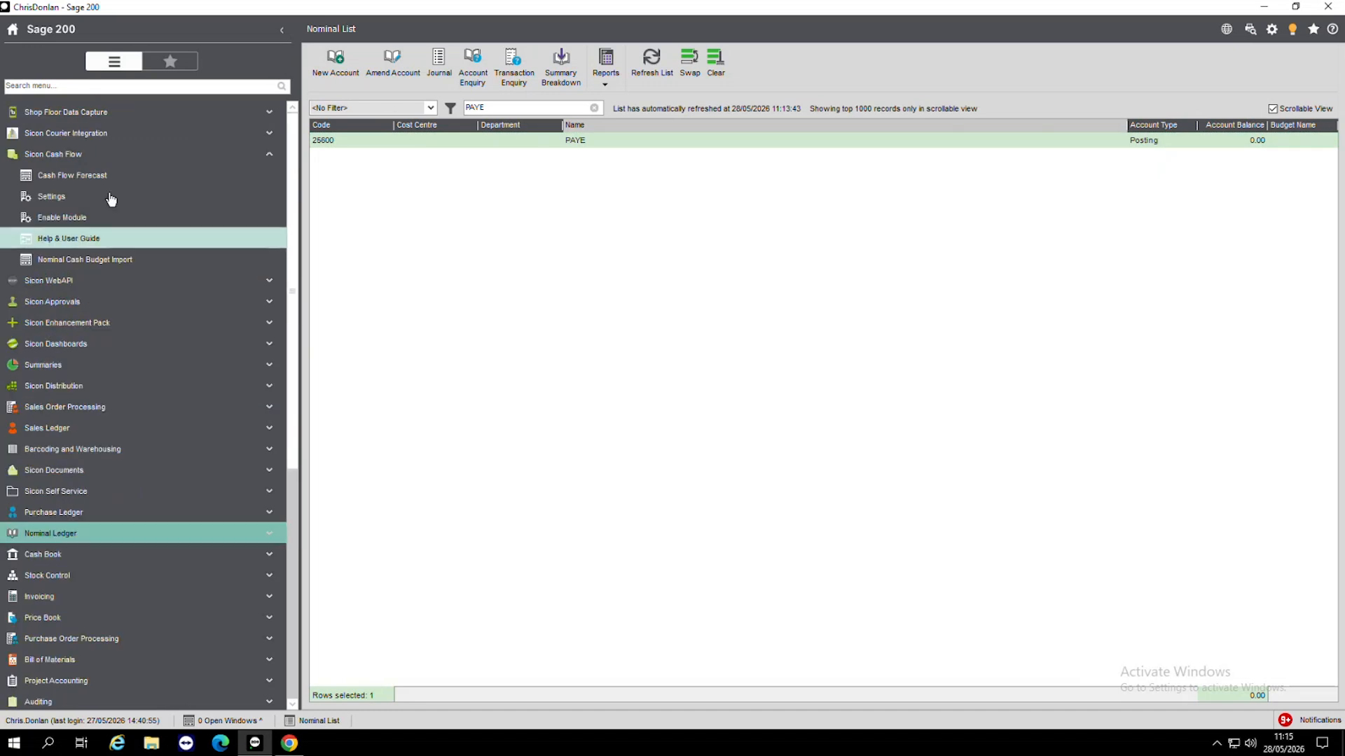
click(96, 173)
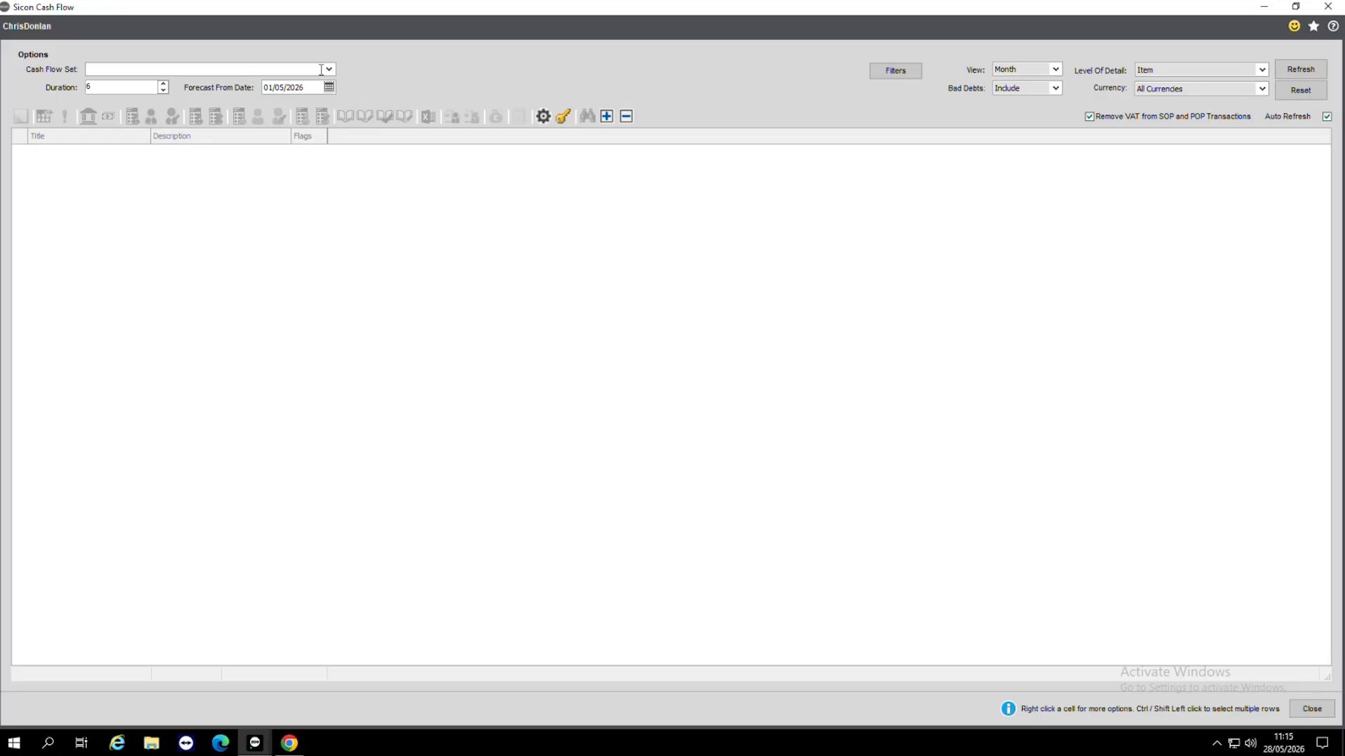
click(329, 69)
click(127, 124)
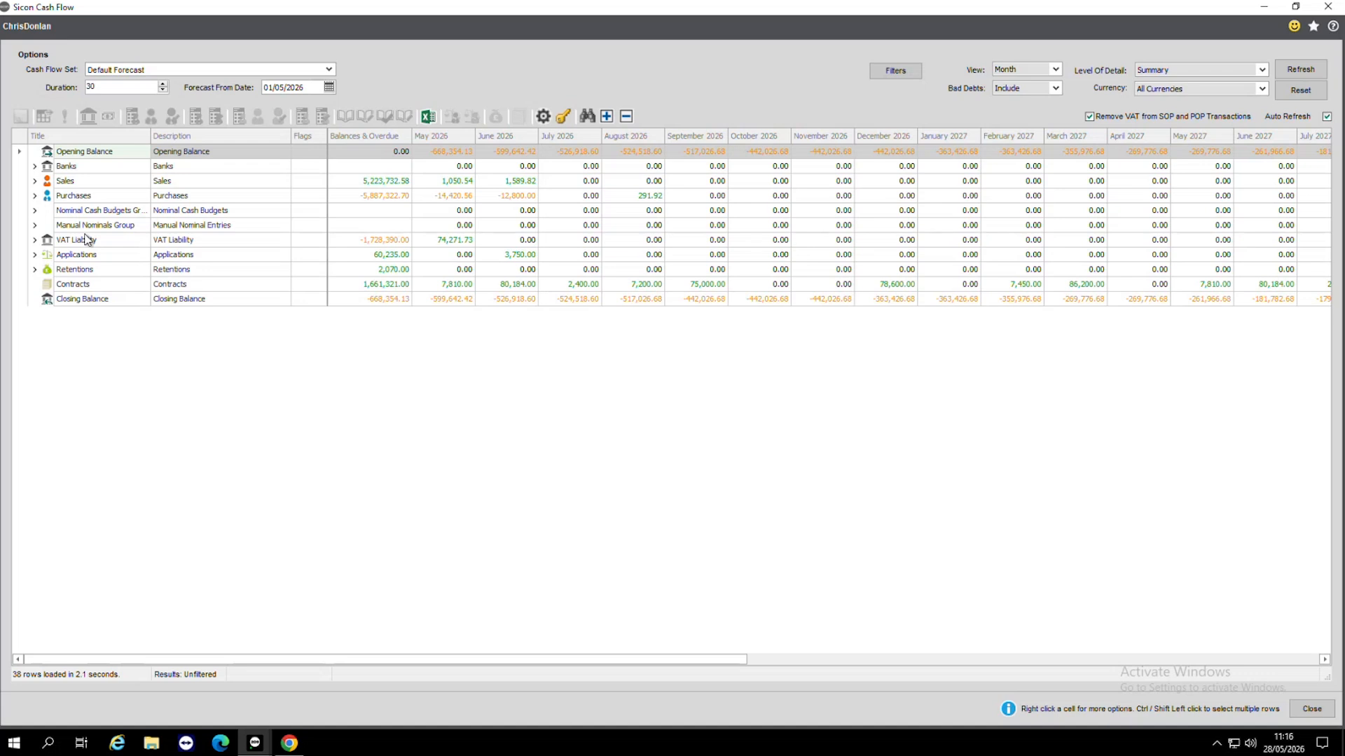
click(1245, 72)
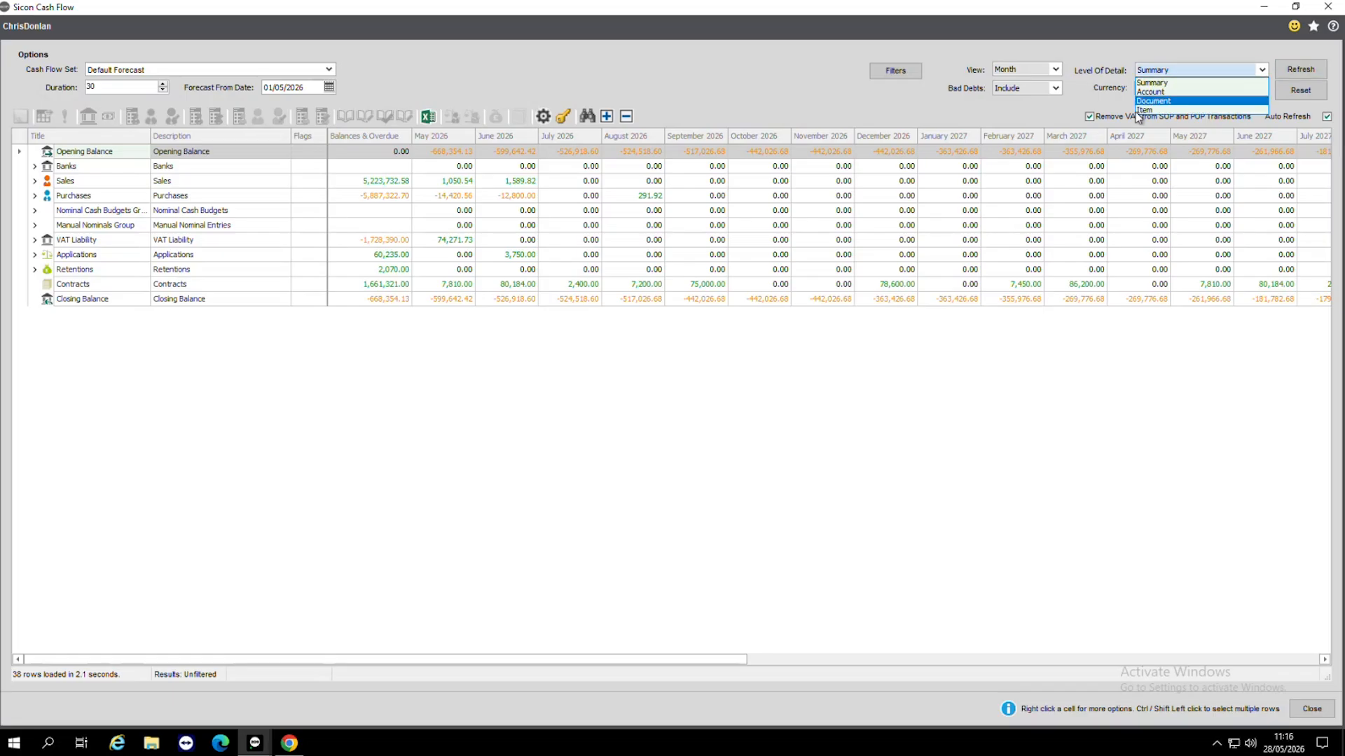
click(1167, 101)
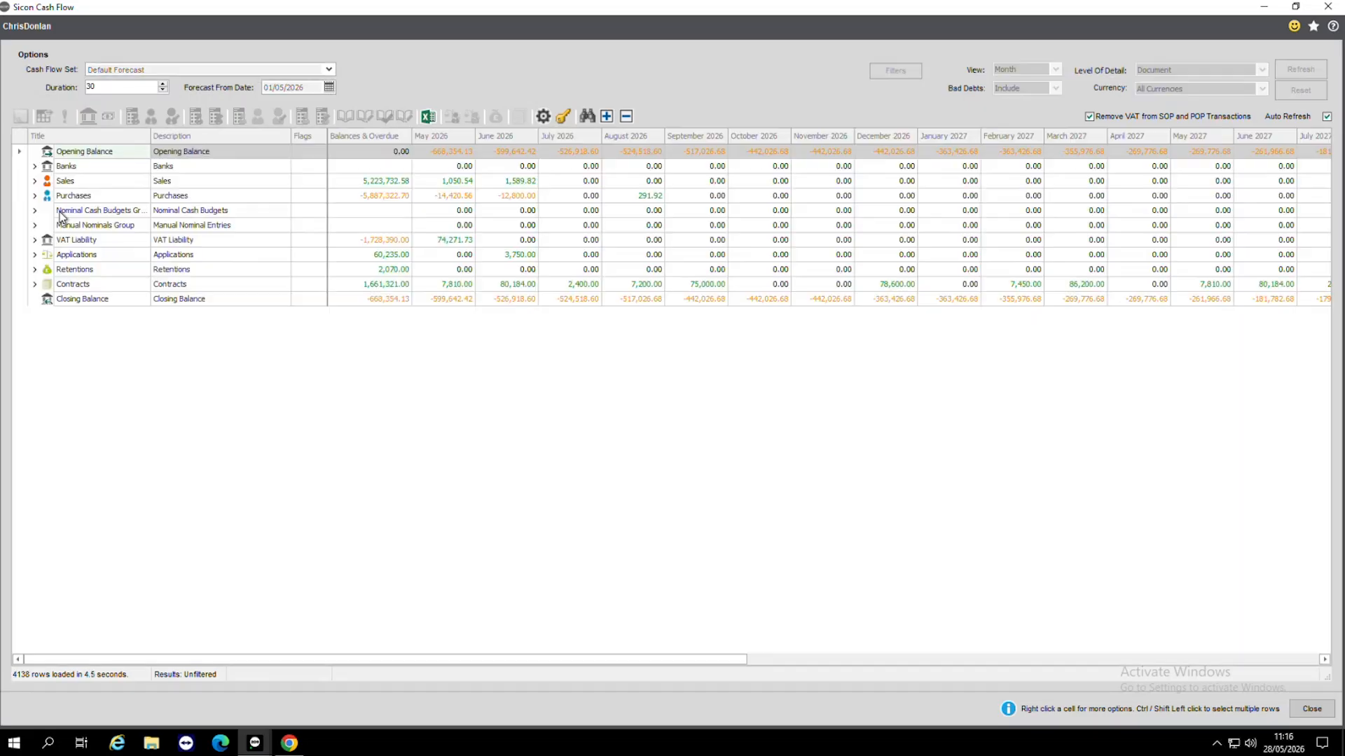
Step: View the rescheduled Better Kitchens document under Sales Ledger, collapse the Sales group, and close the forecast
click(36, 181)
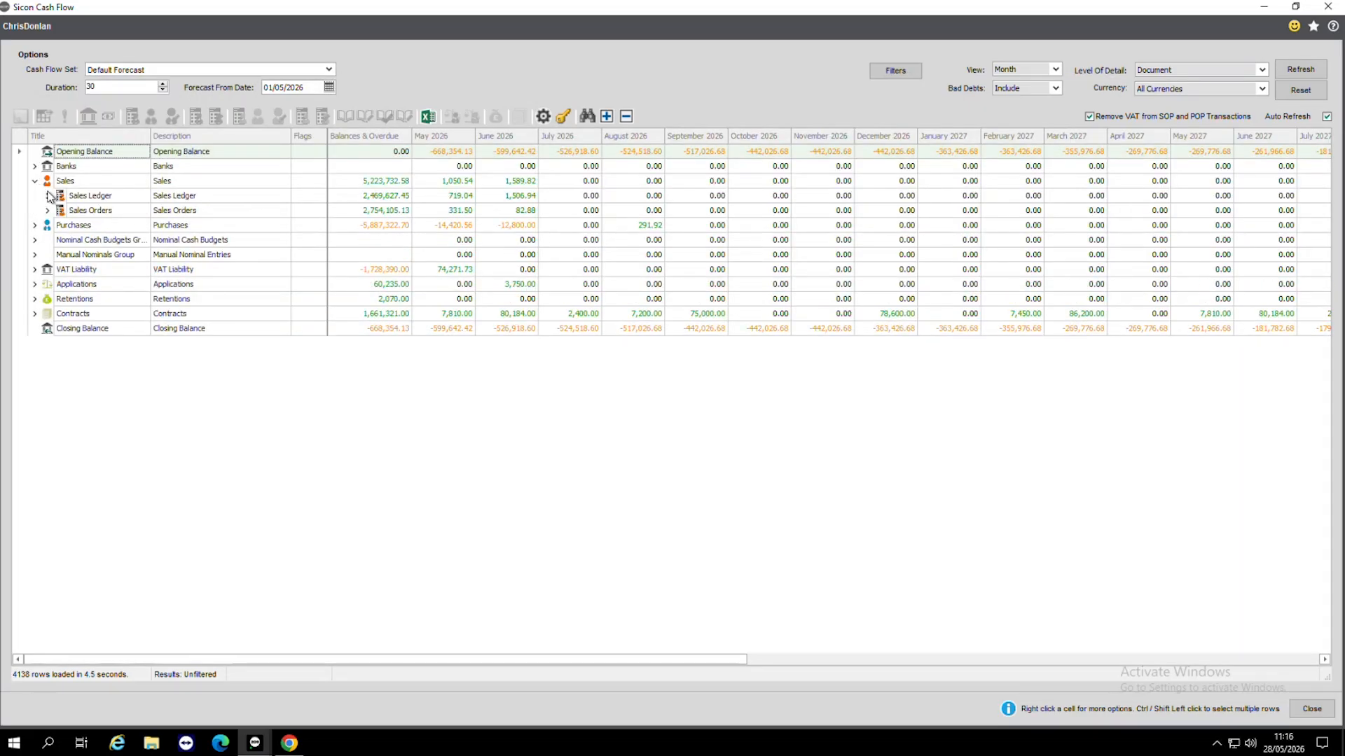
click(48, 196)
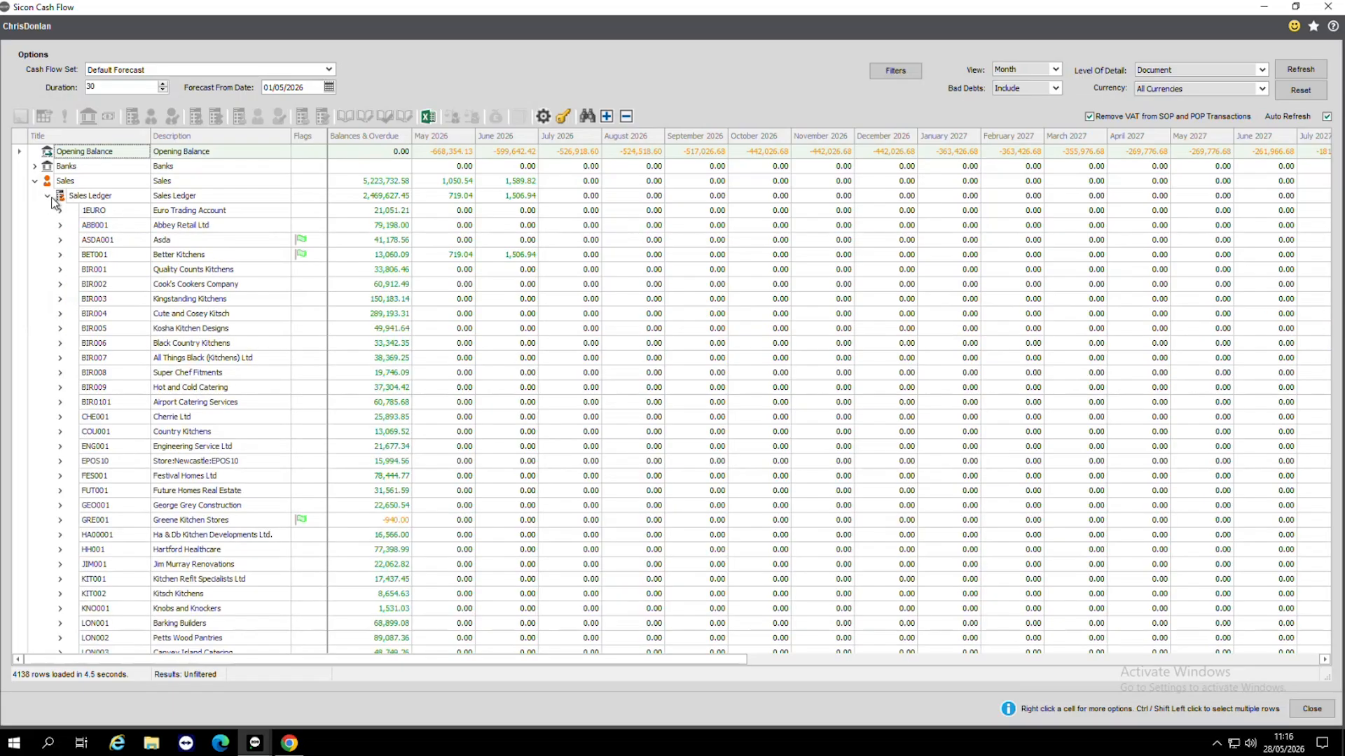
click(61, 255)
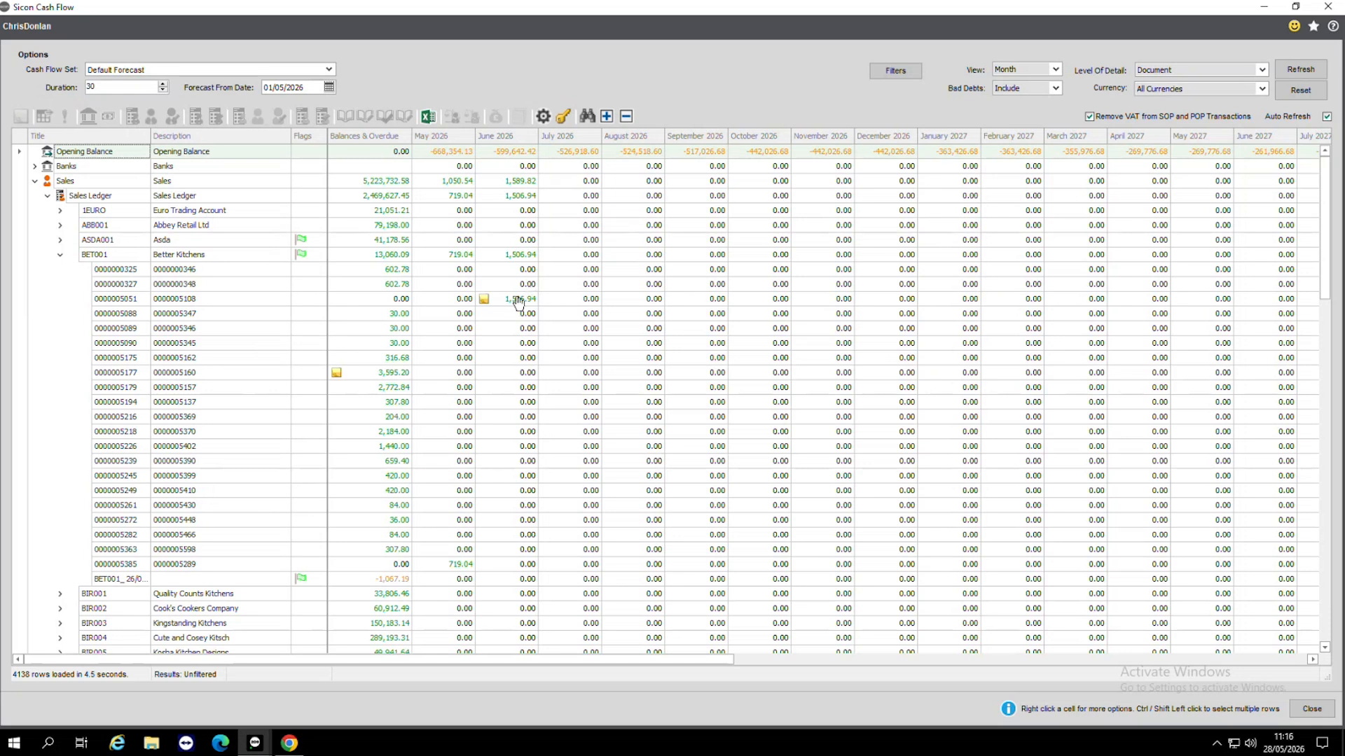
mouse_move(518, 302)
click(35, 181)
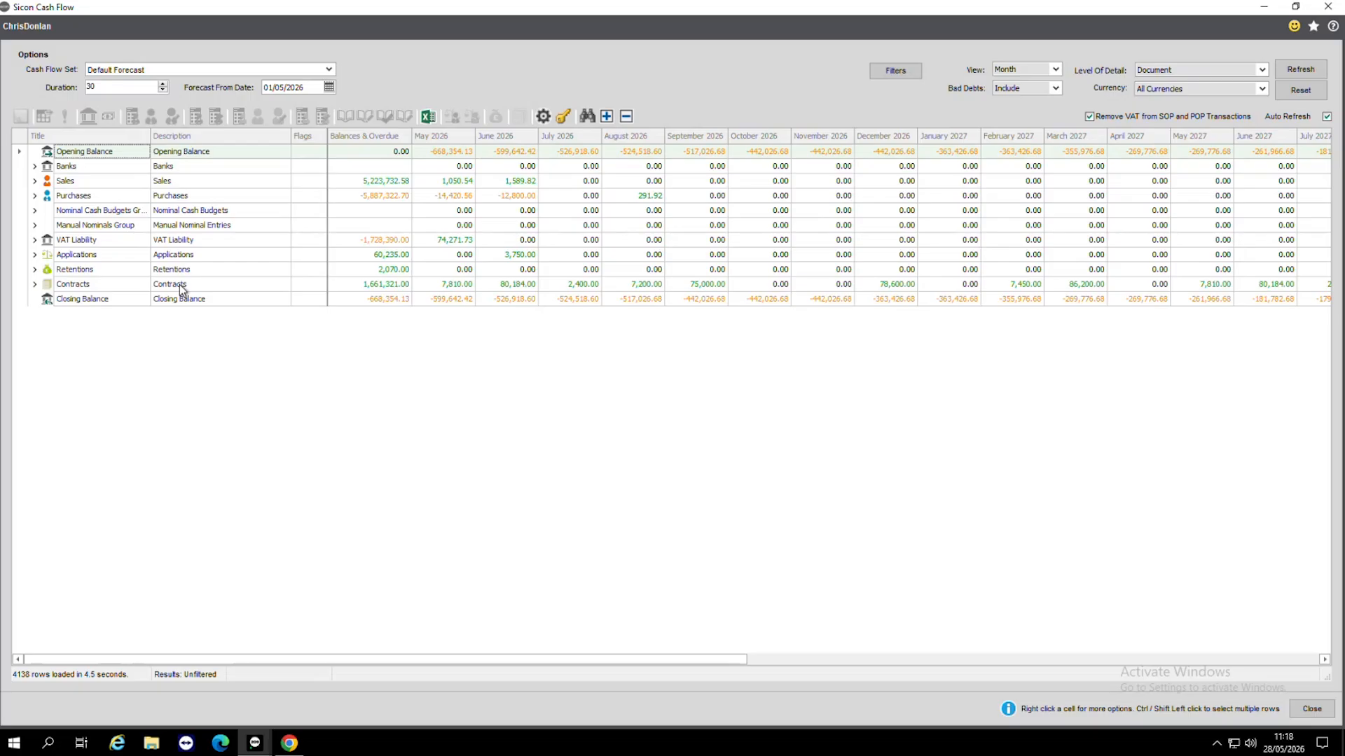
click(1312, 708)
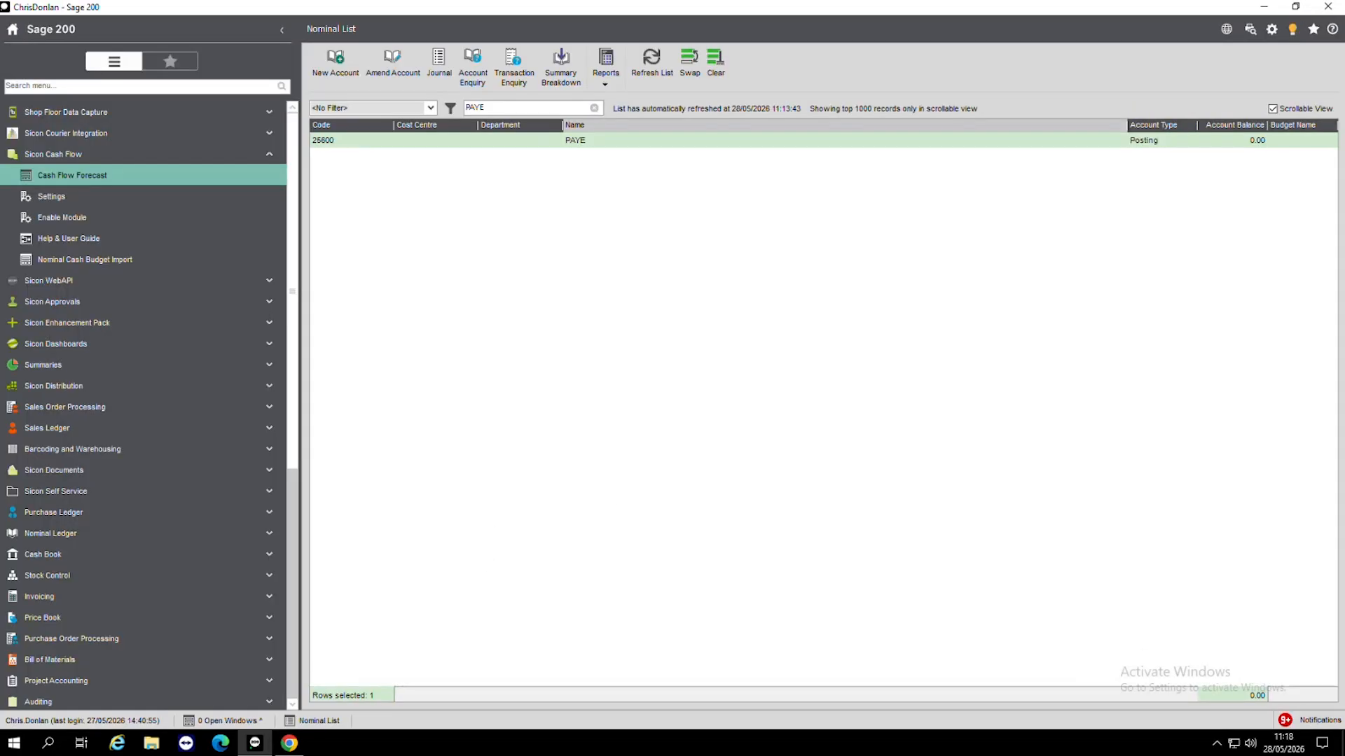
Step: Switch to Chrome and open the Cash Flow product page on the Sicon website
click(287, 745)
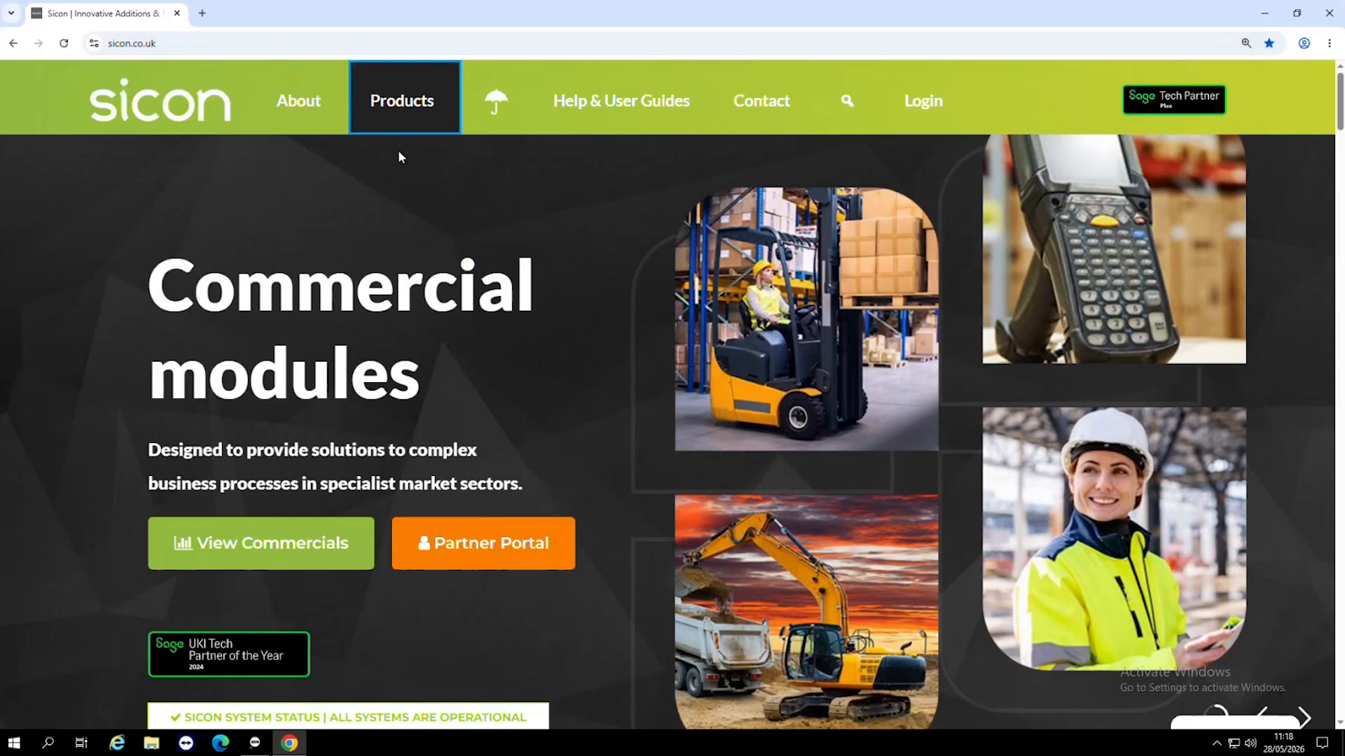
mouse_move(393, 129)
click(357, 280)
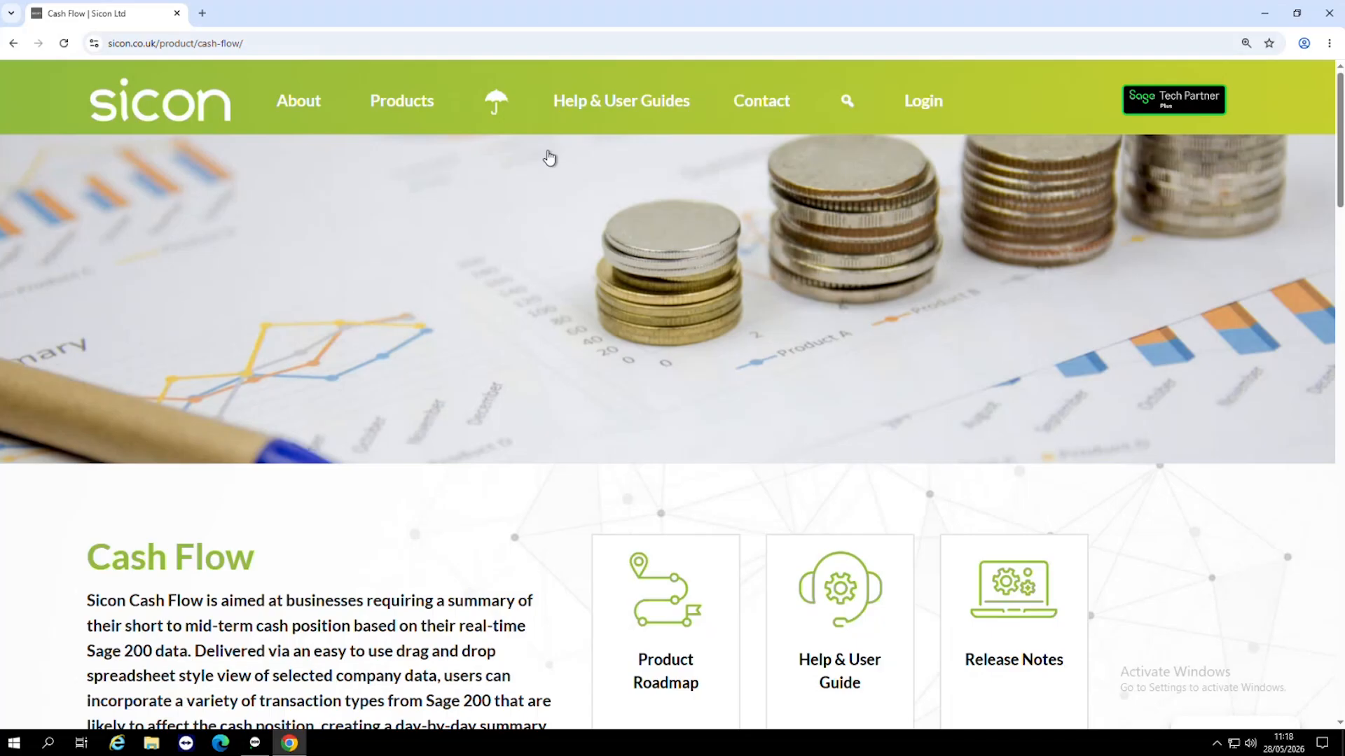
Step: Show the Product Videos section of the Cash Flow page and return to the page's introduction
scroll(364, 469, down, 5)
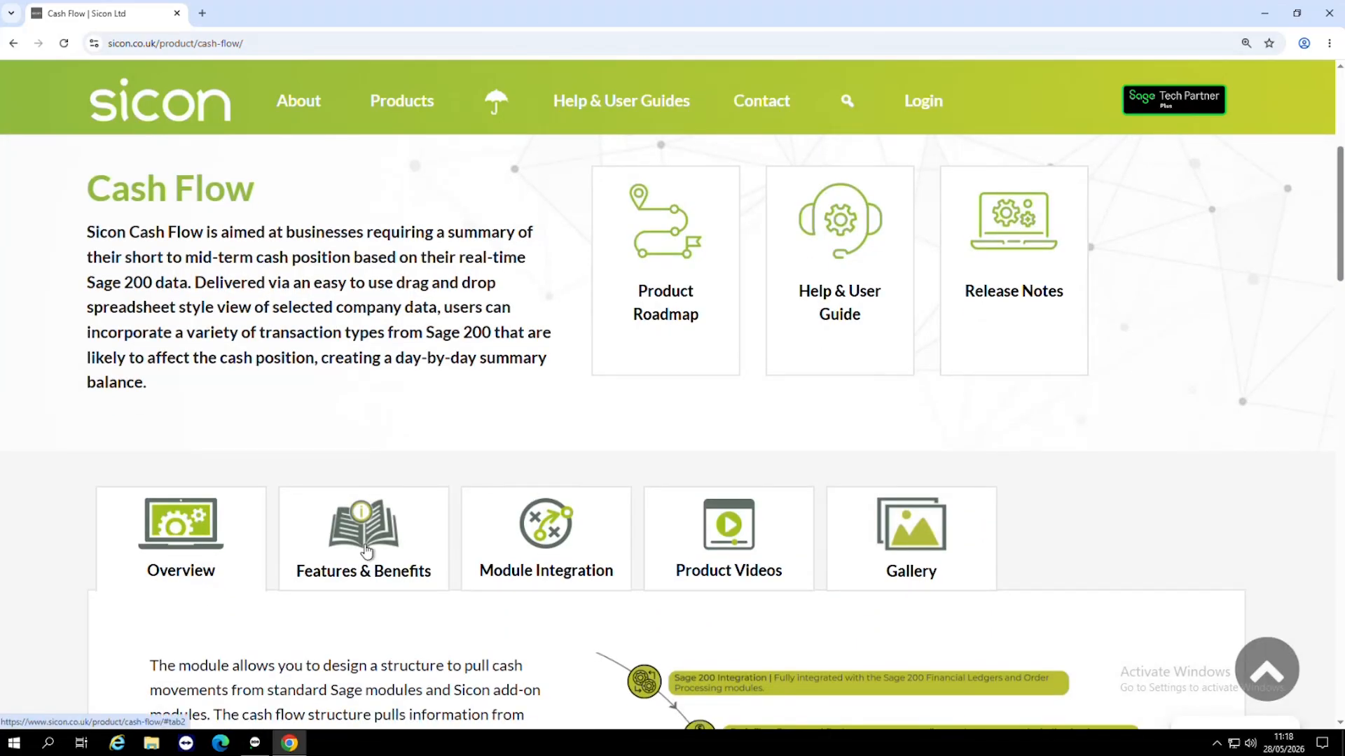
click(762, 568)
scroll(762, 568, down, 5)
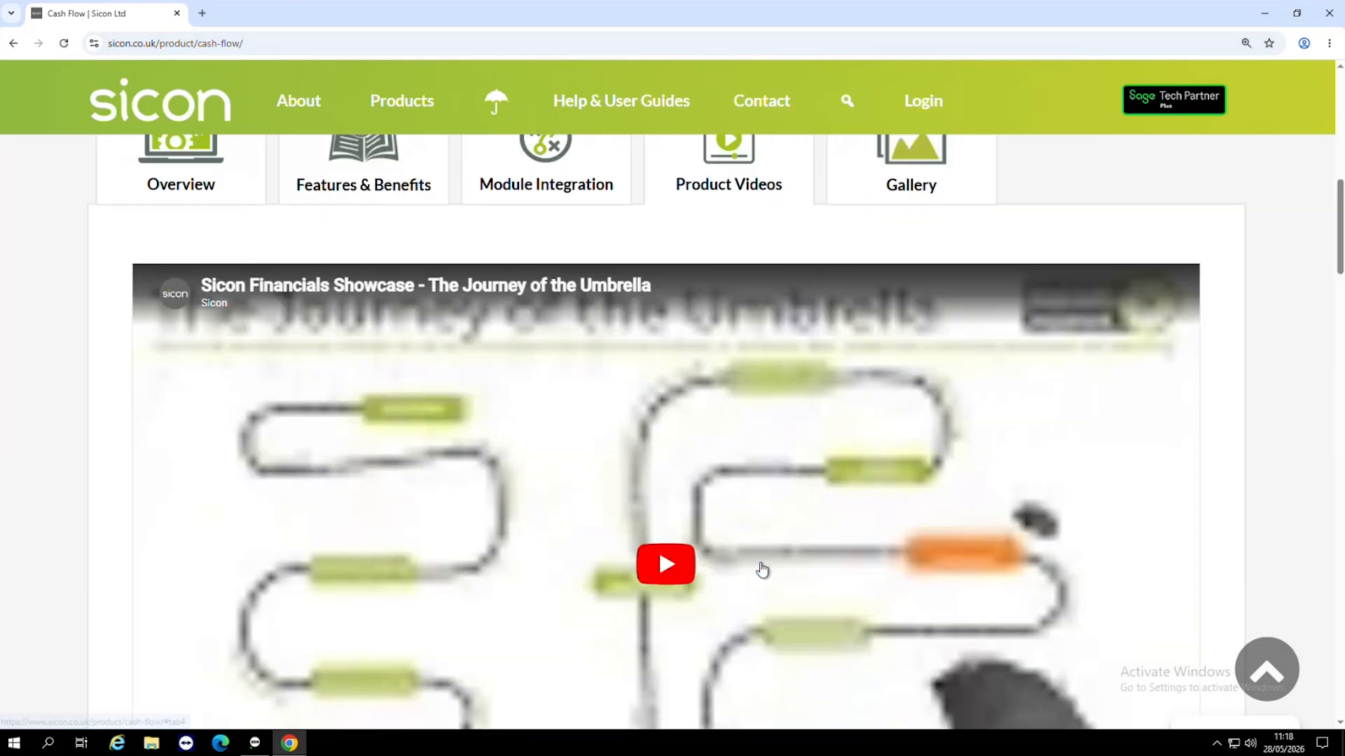
scroll(762, 569, down, 1)
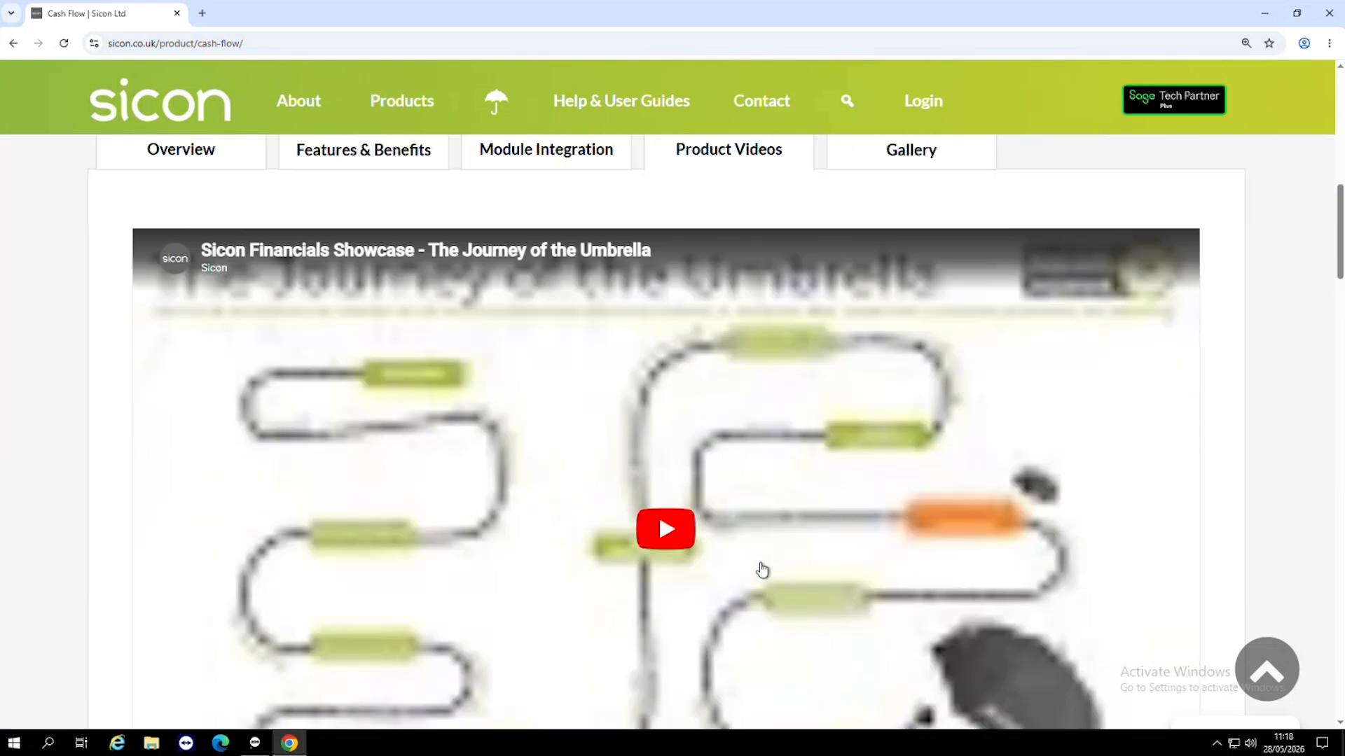
scroll(762, 569, up, 5)
scroll(762, 569, up, 5)
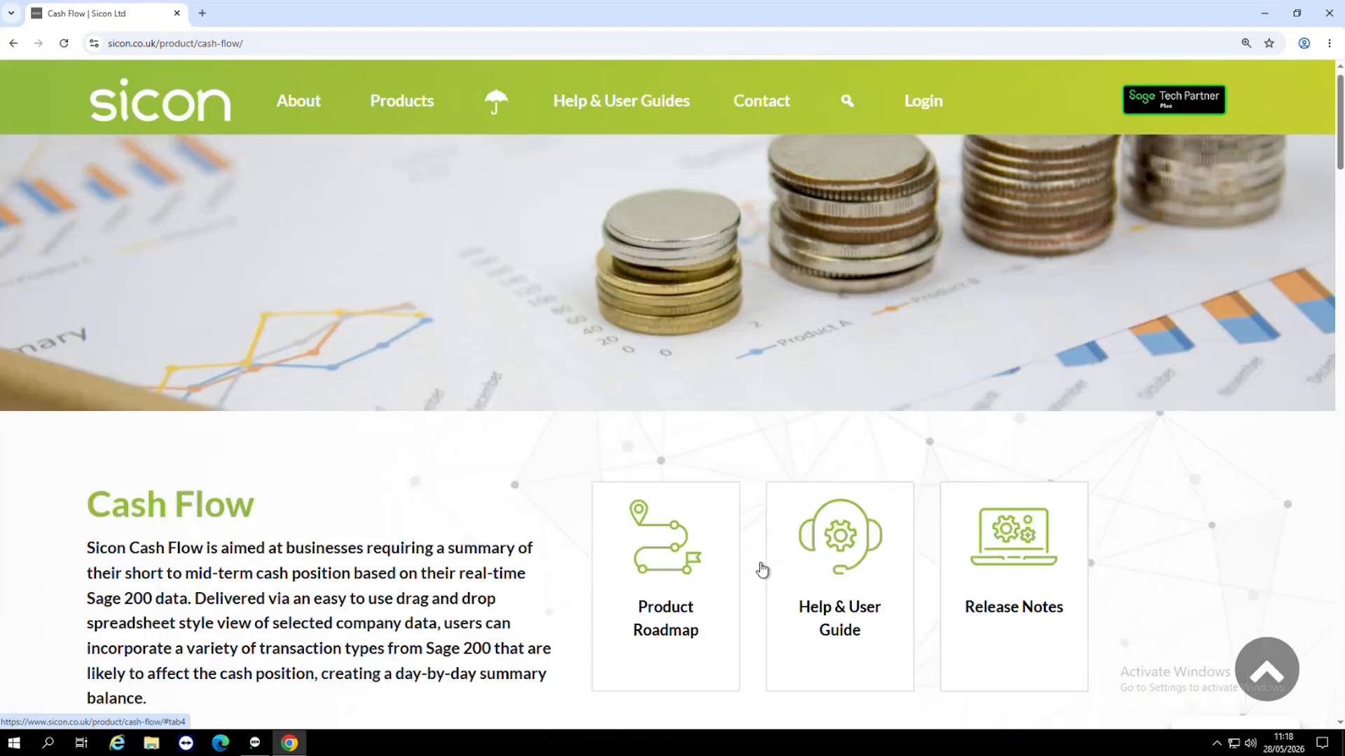